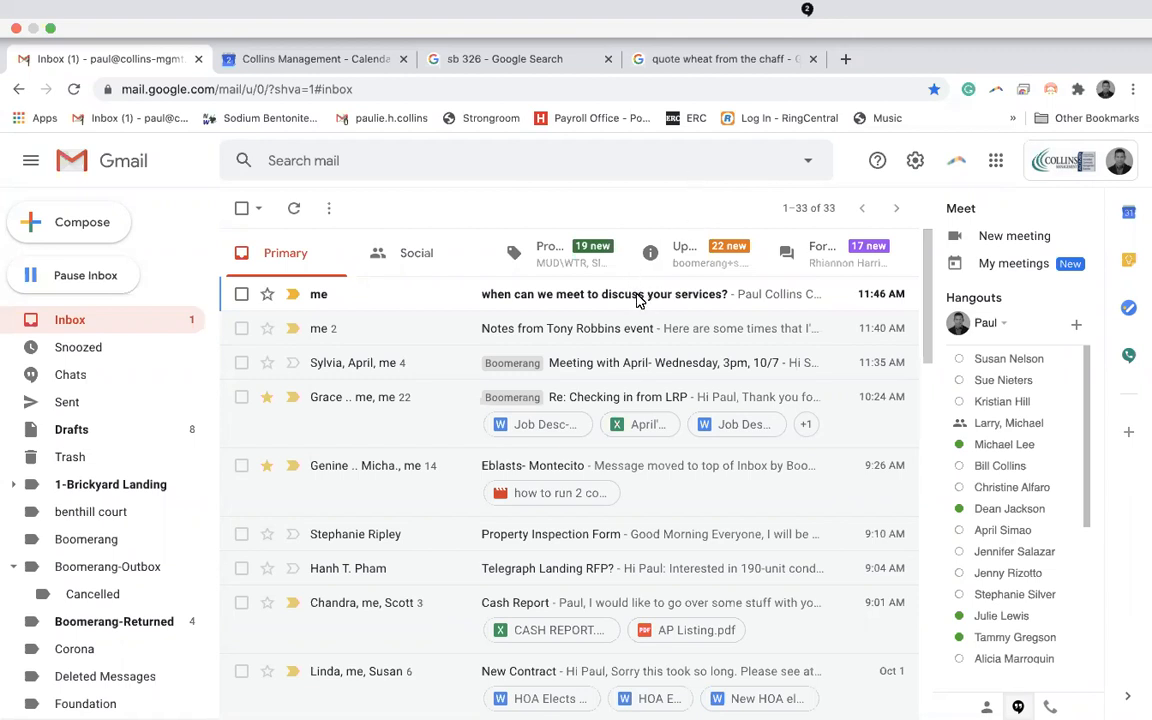
Open the inbox email with the subject "when can we meet to discuss your services?".
left_click(638, 298)
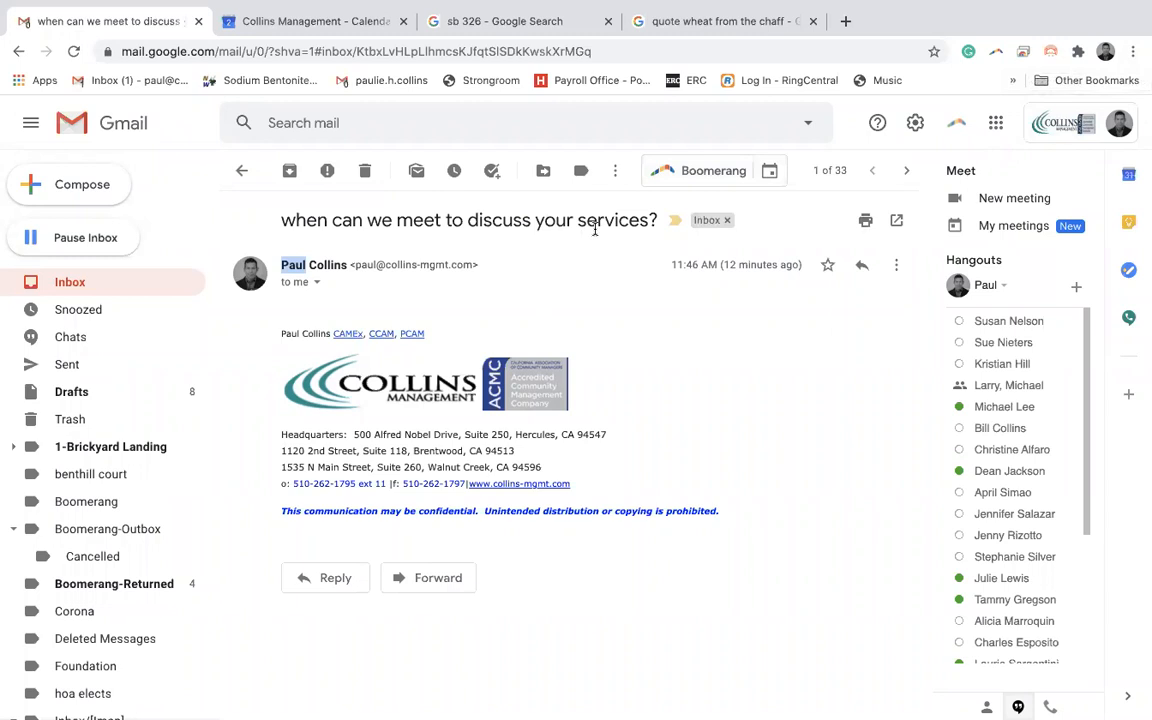
left_click(770, 173)
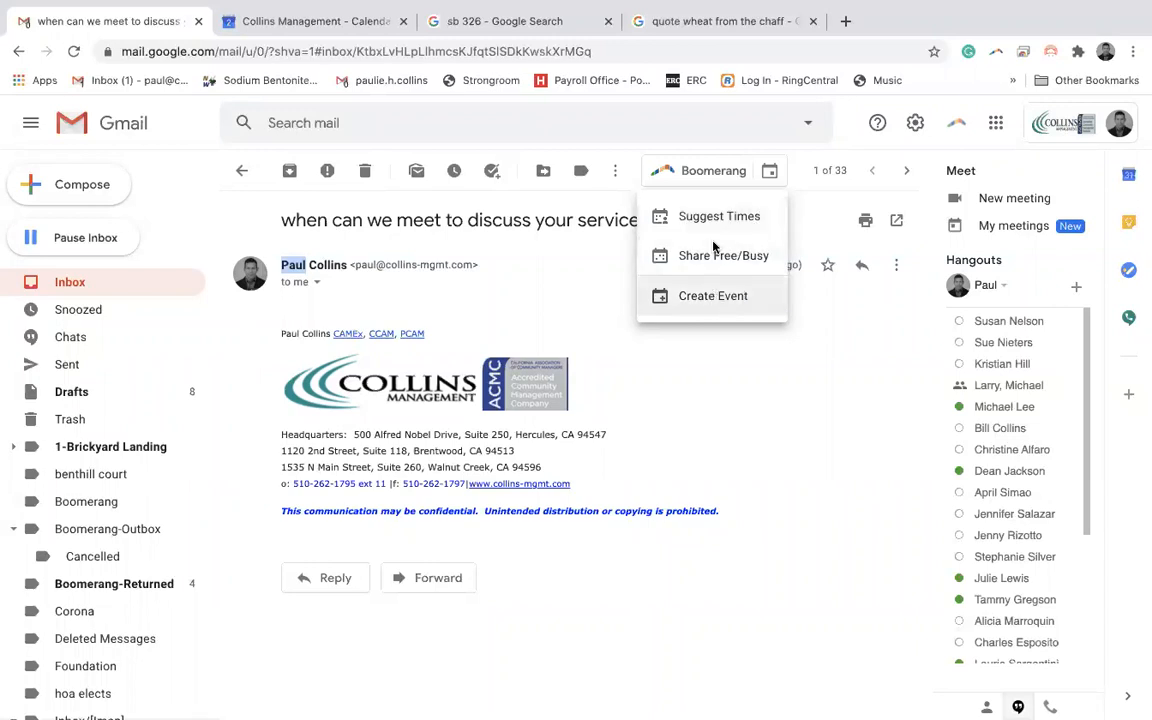
left_click(722, 218)
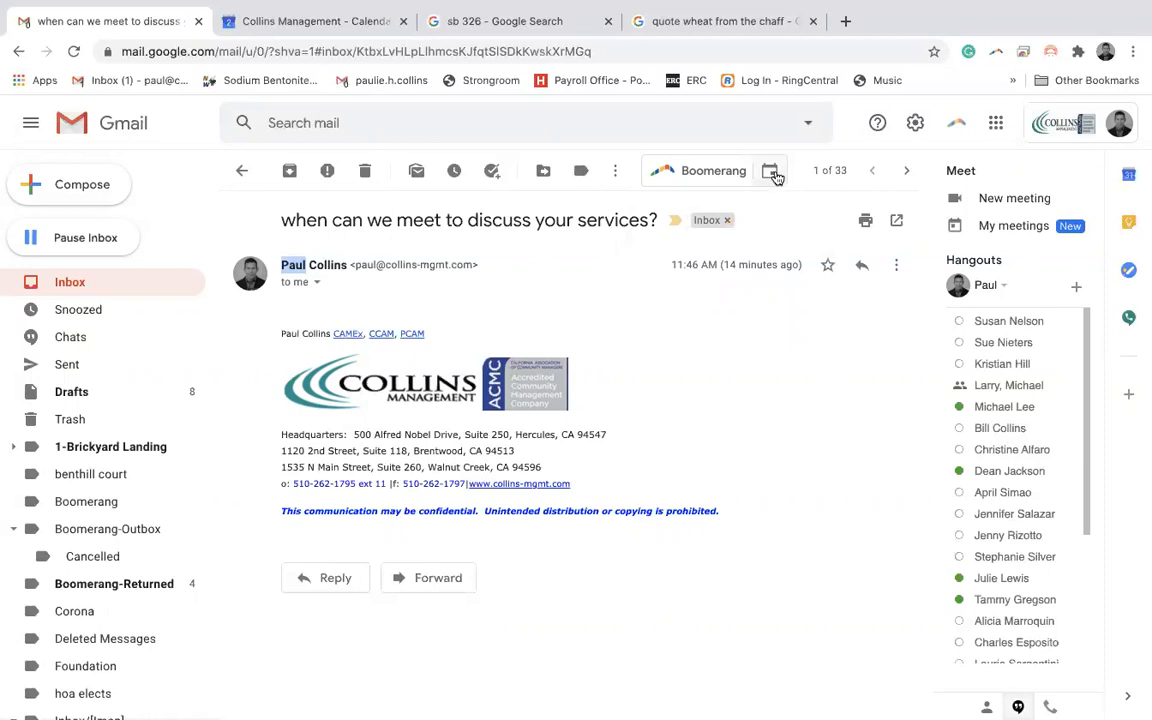
left_click(773, 174)
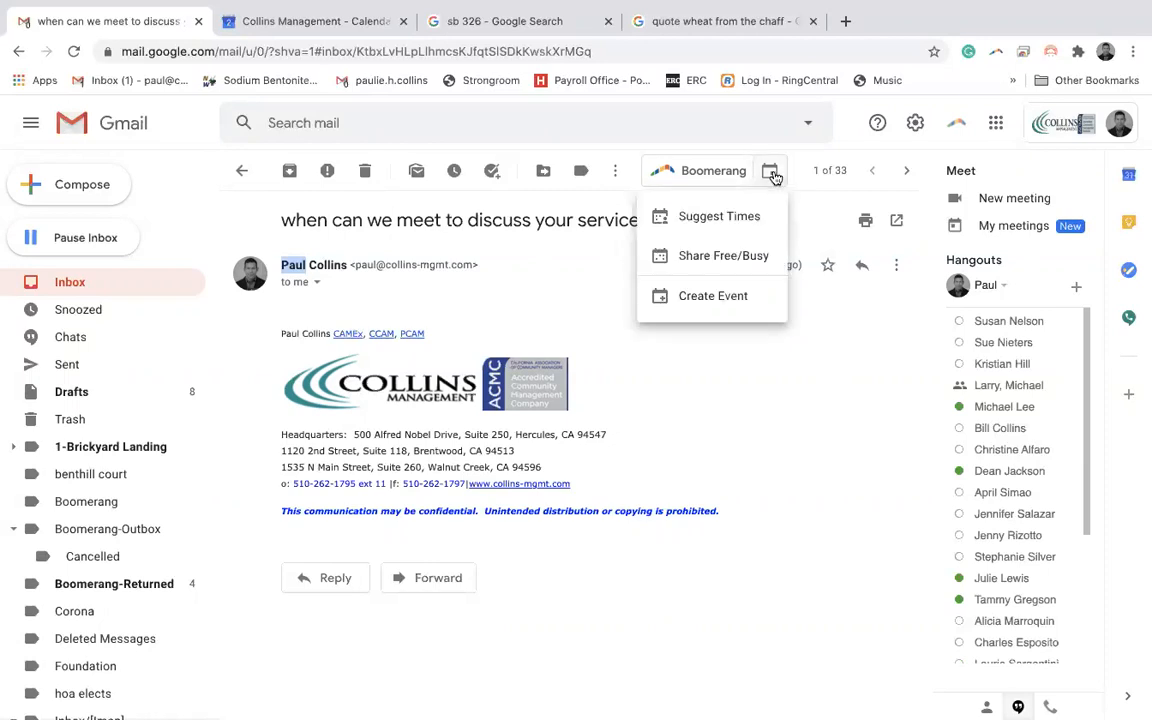
left_click(727, 220)
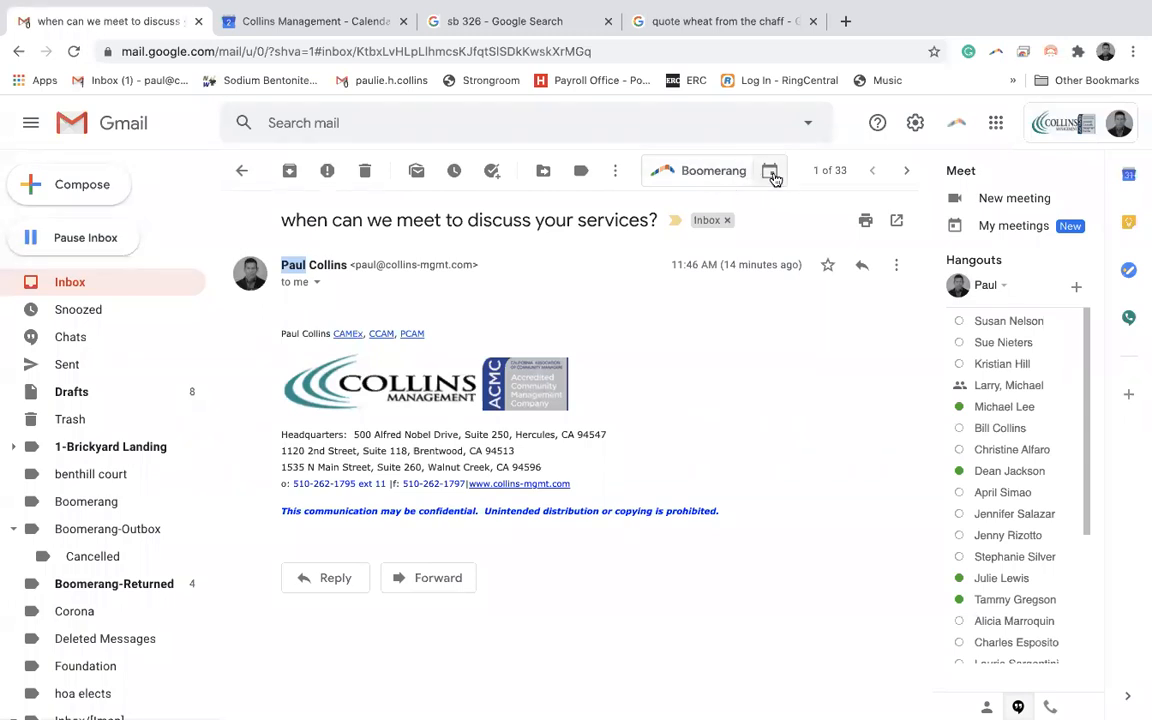
left_click(862, 264)
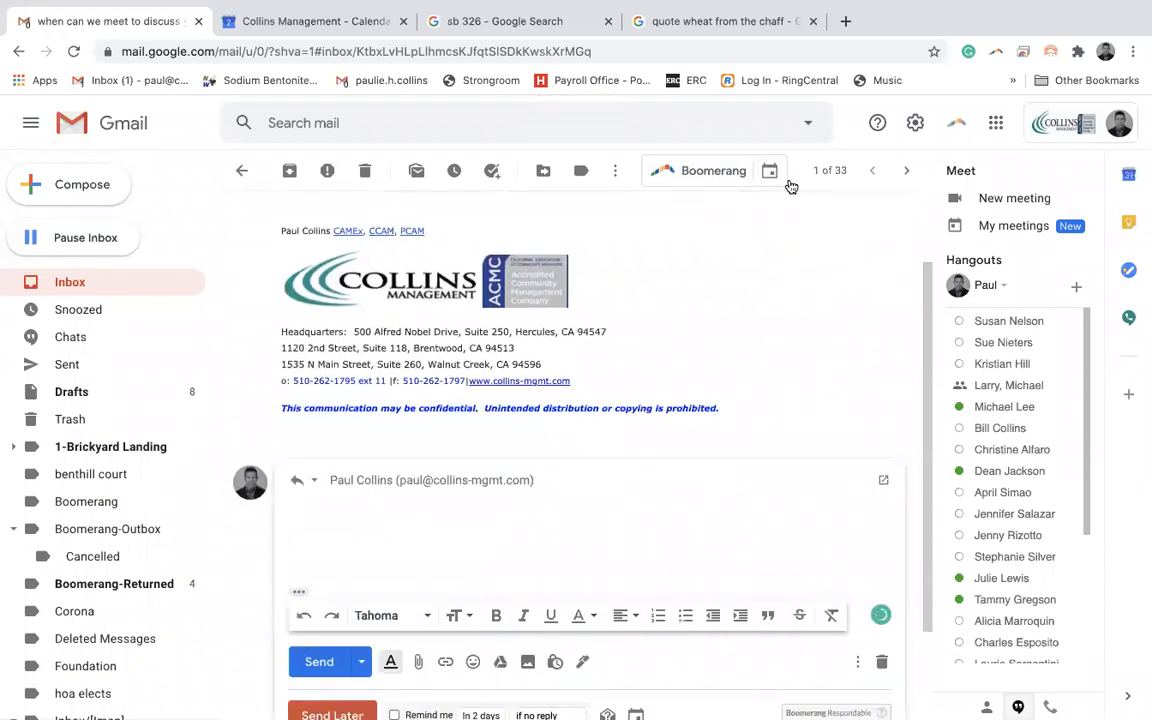
left_click(774, 178)
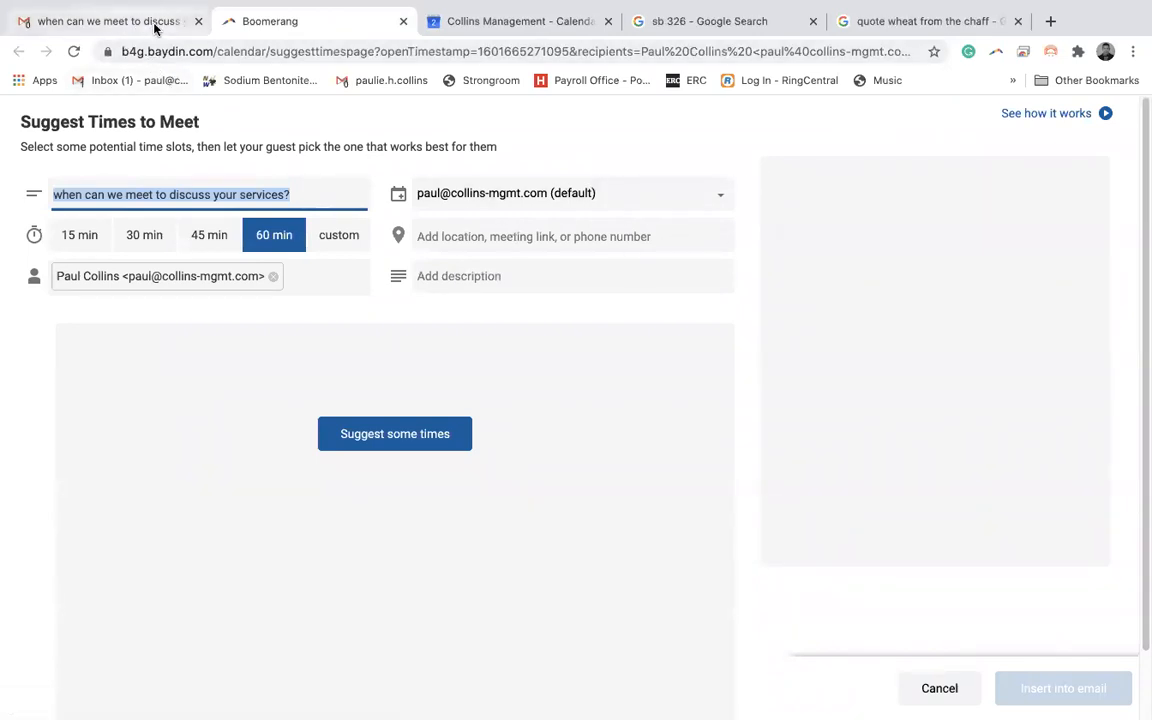
left_click(402, 21)
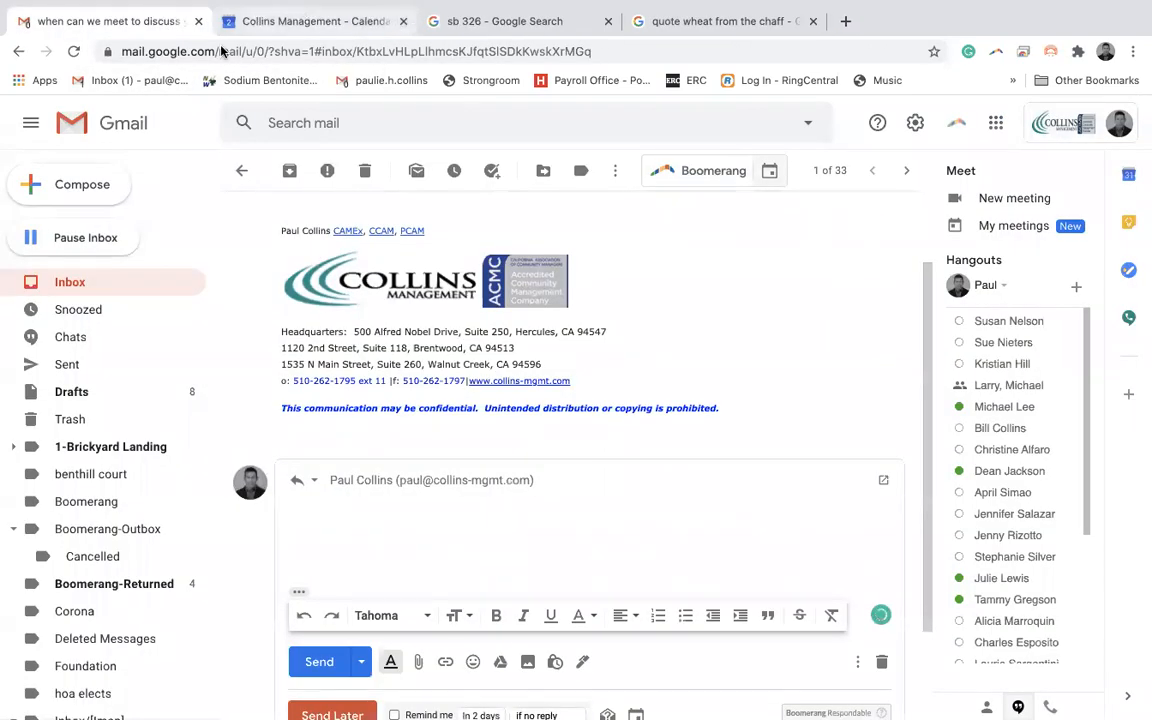
left_click(769, 174)
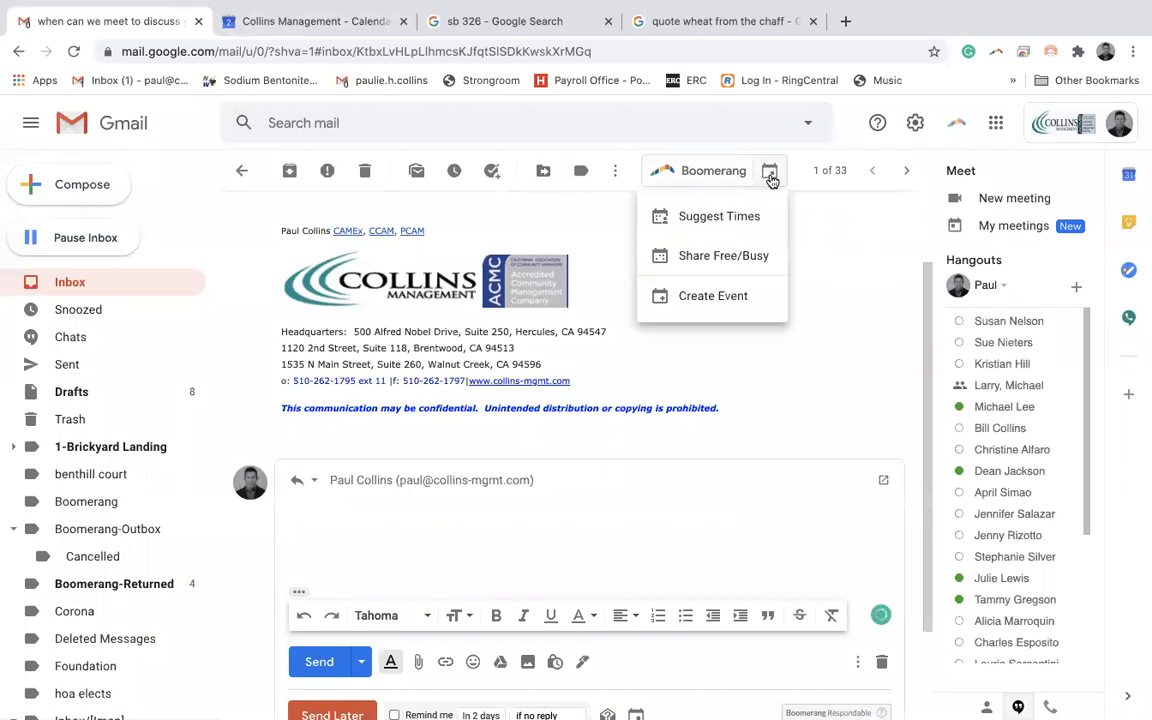
left_click(739, 220)
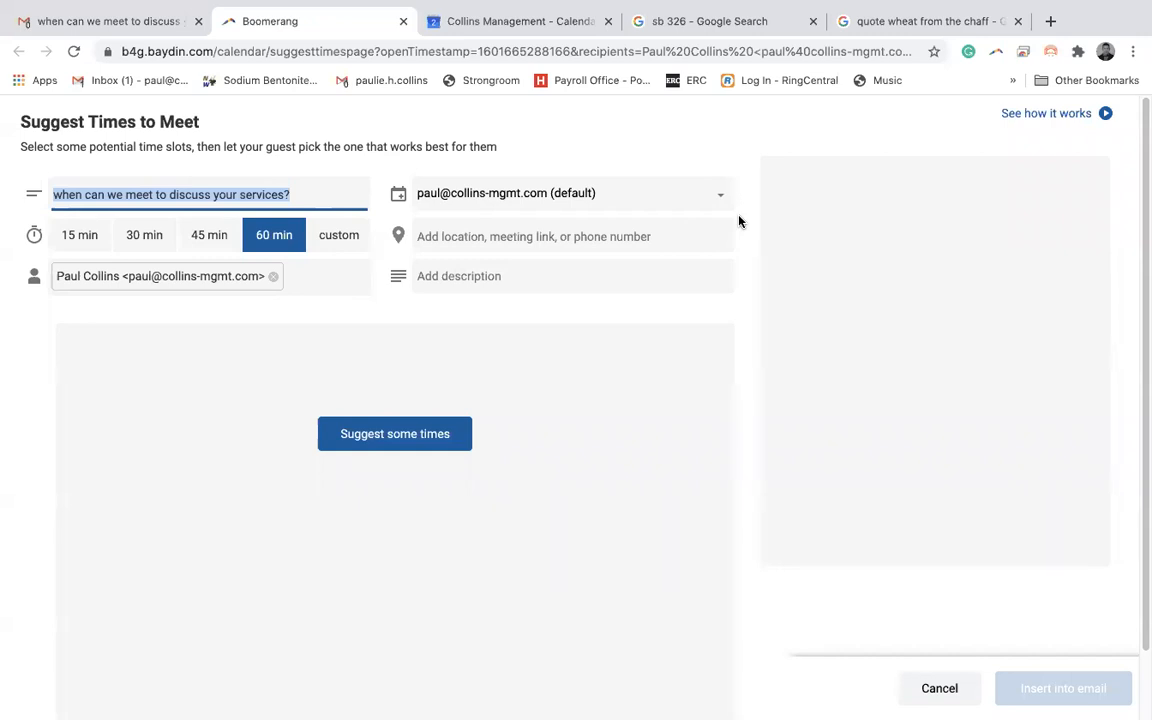
left_click(126, 17)
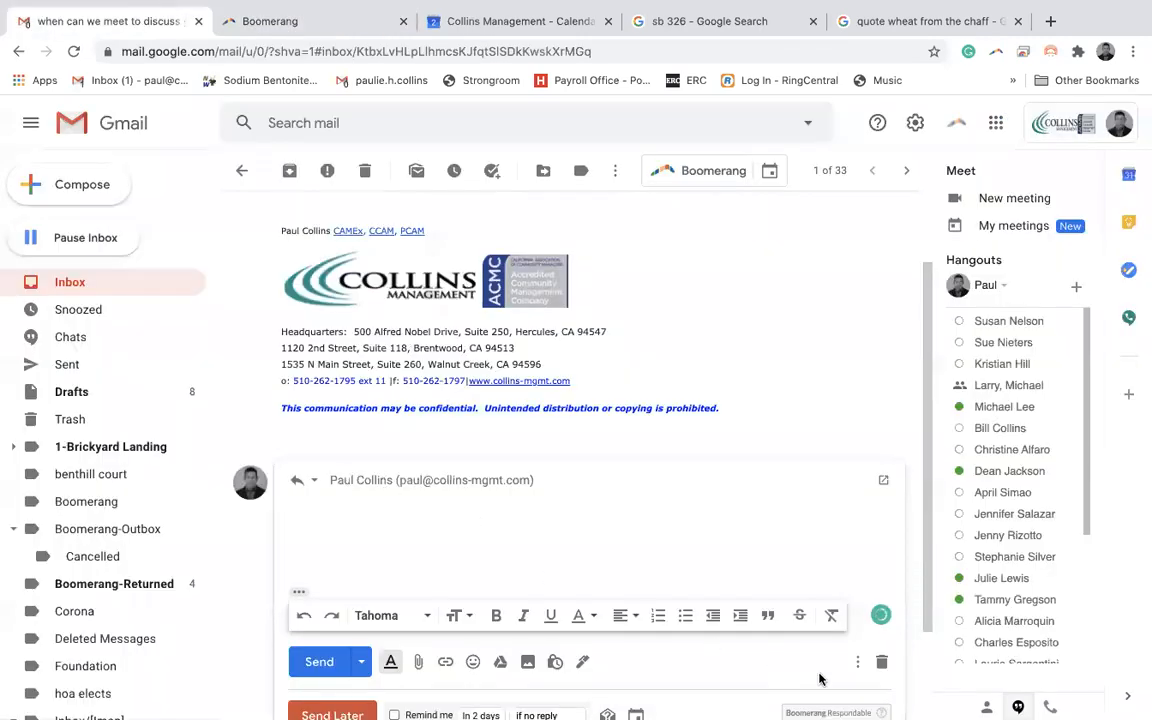
left_click(881, 663)
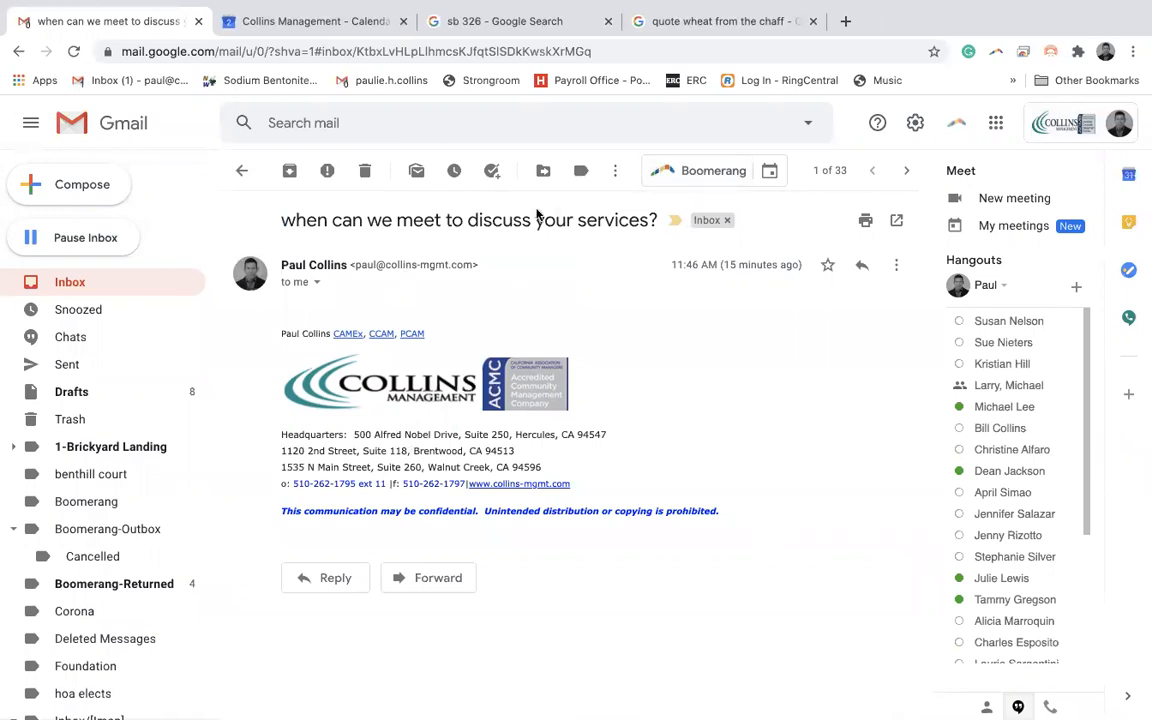
Open Boomerang's Suggest Times page for this email and keep the default calendar.
left_click(772, 175)
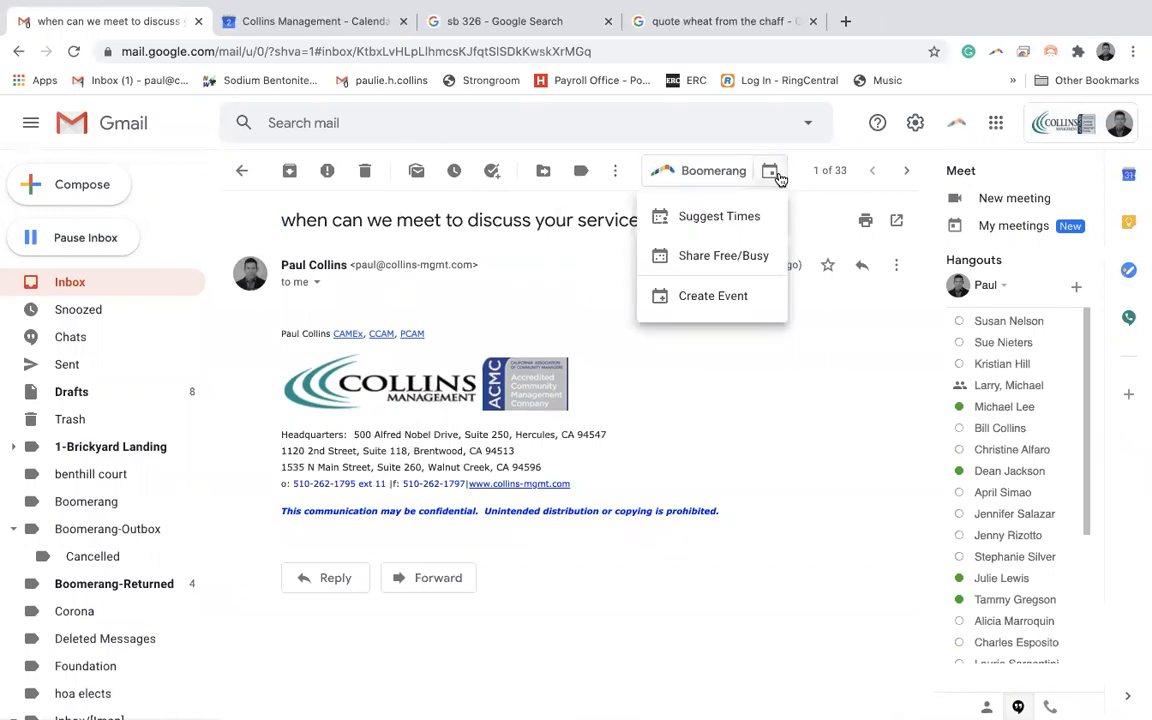
left_click(753, 217)
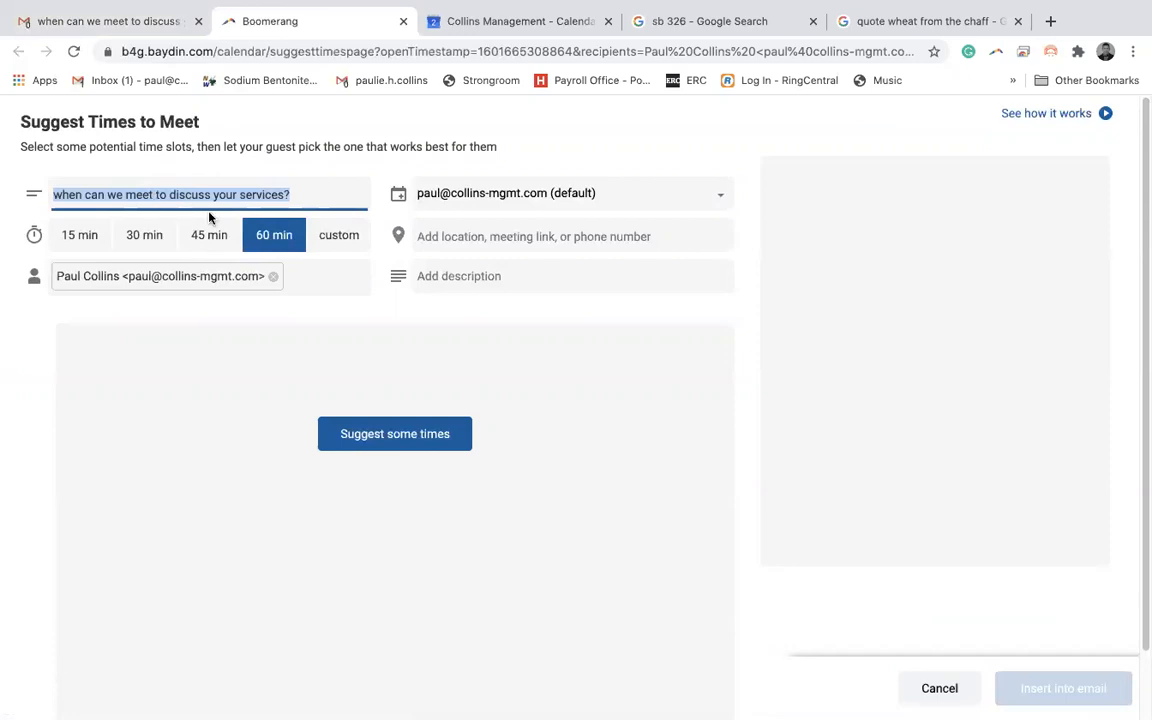
left_click(682, 204)
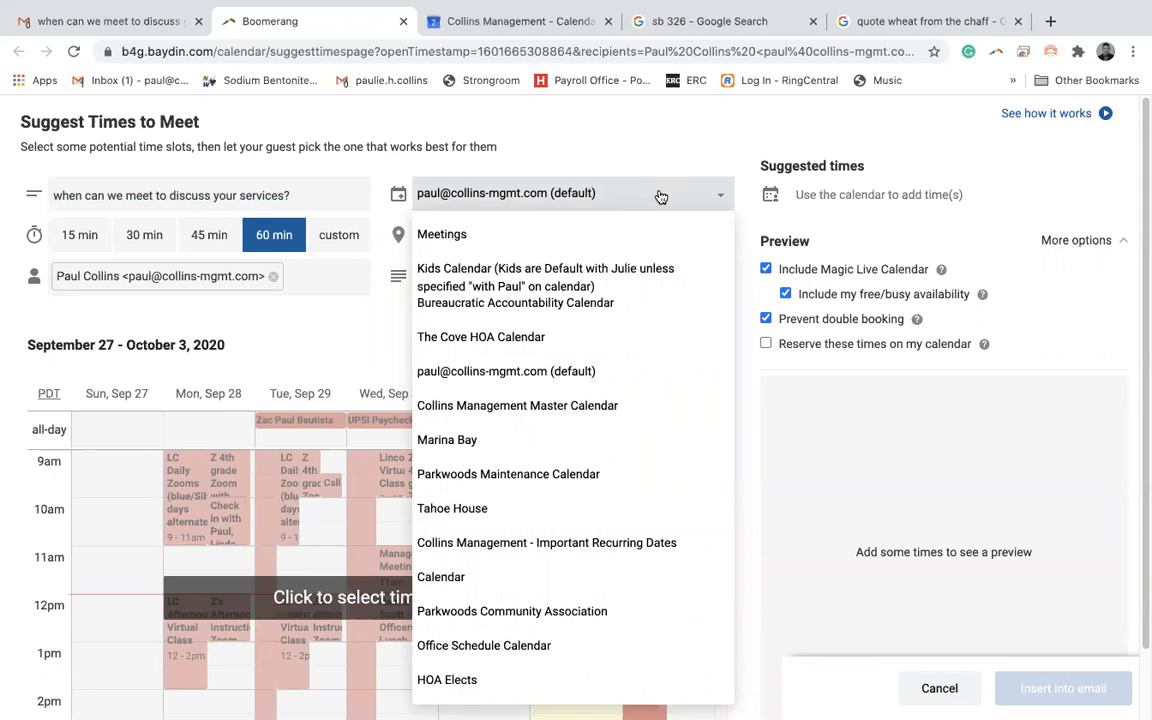
left_click(660, 196)
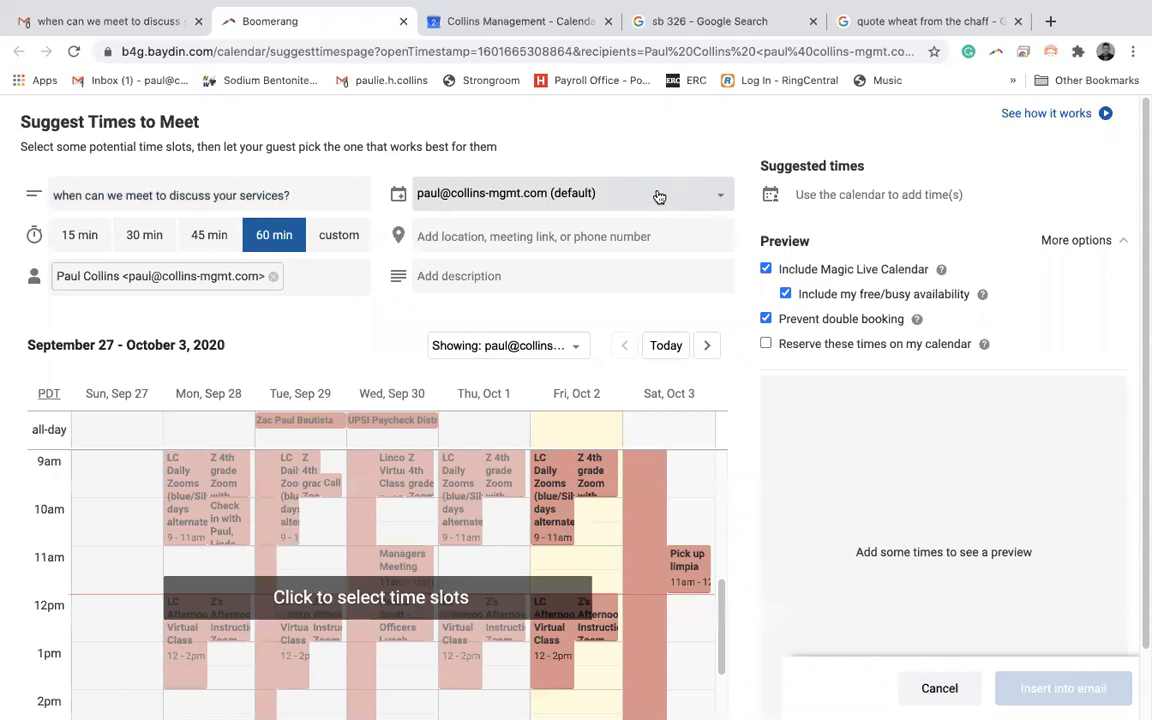
left_click(494, 236)
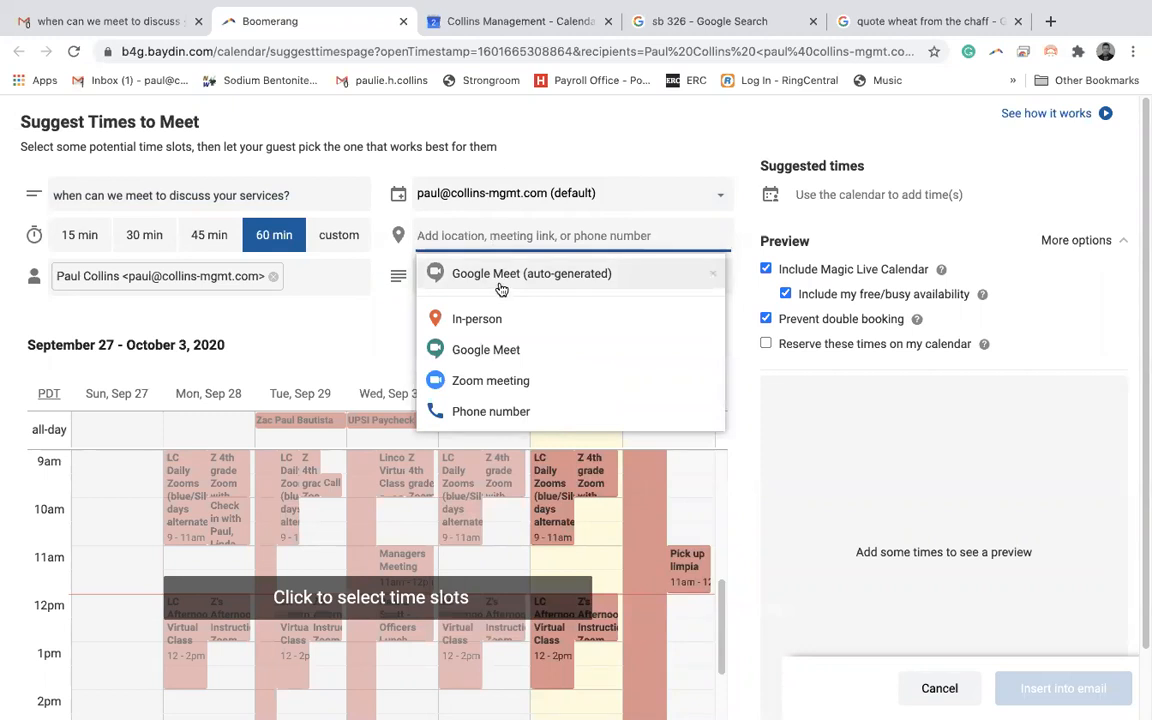
left_click(477, 385)
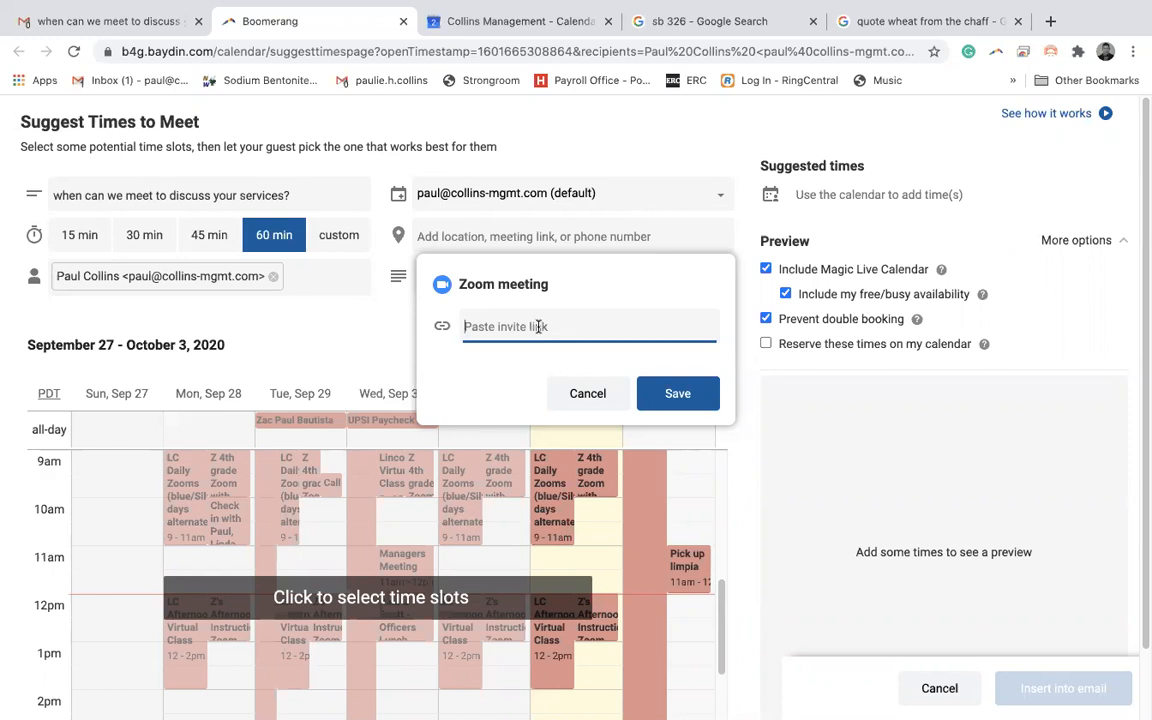
left_click(532, 292)
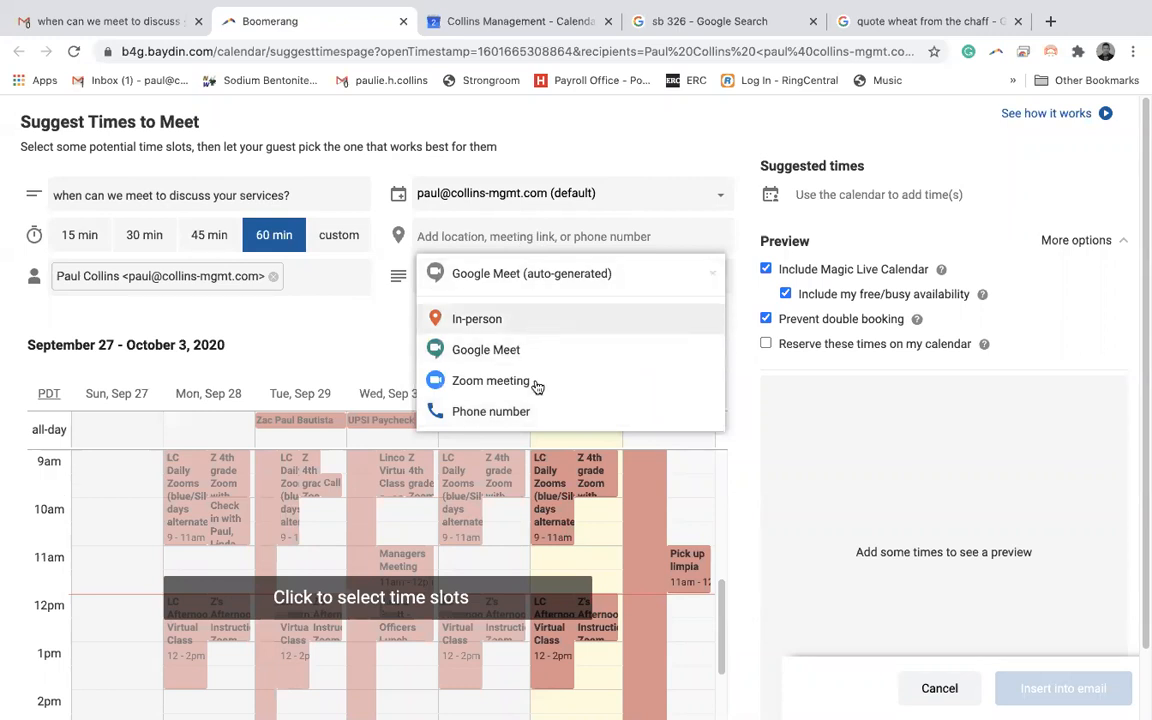
Set the meeting location to an auto-generated Google Meet and leave the description empty.
left_click(626, 246)
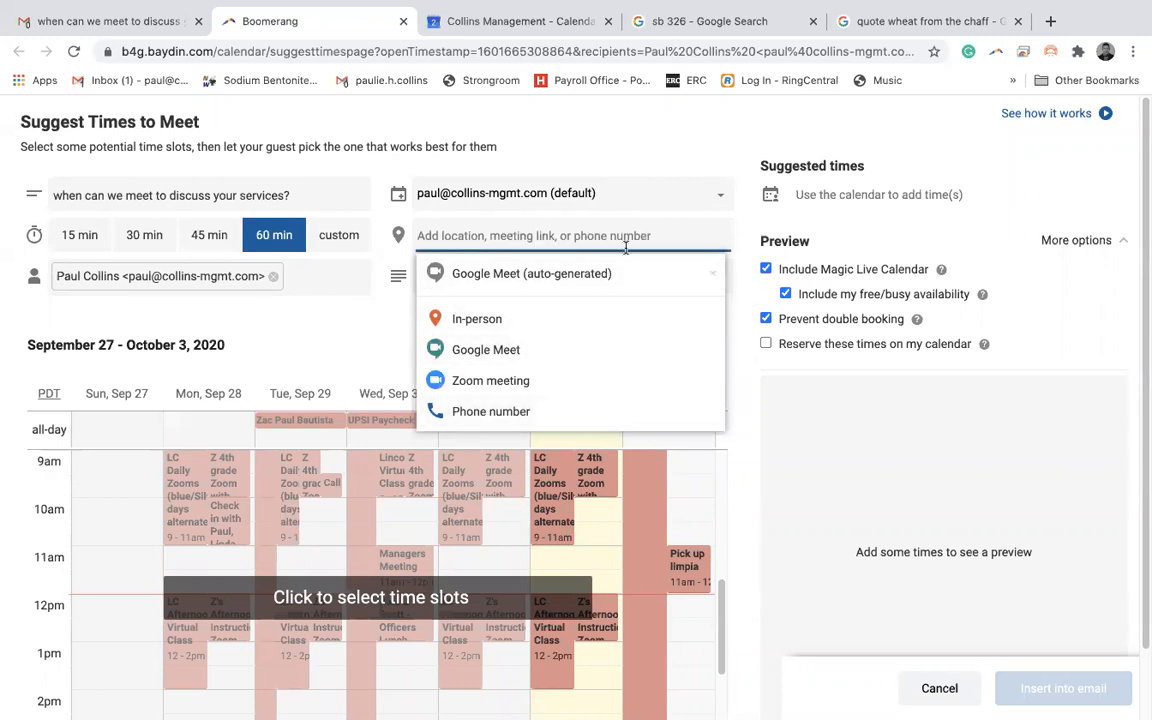
left_click(538, 348)
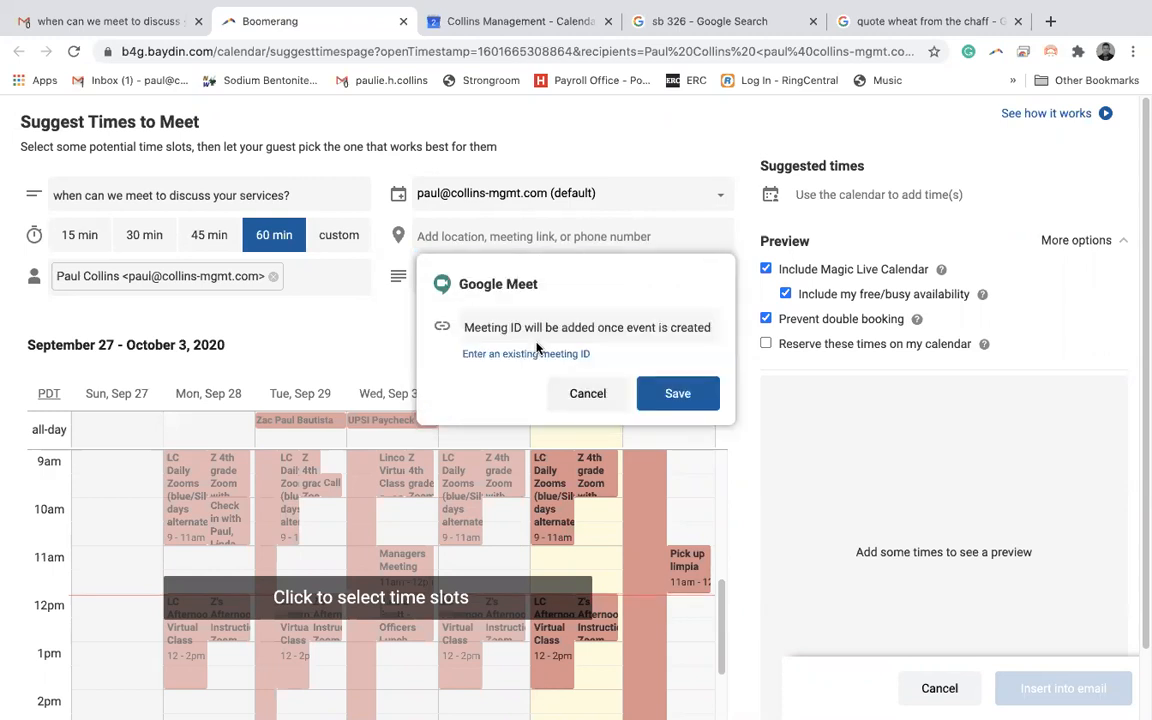
left_click(677, 393)
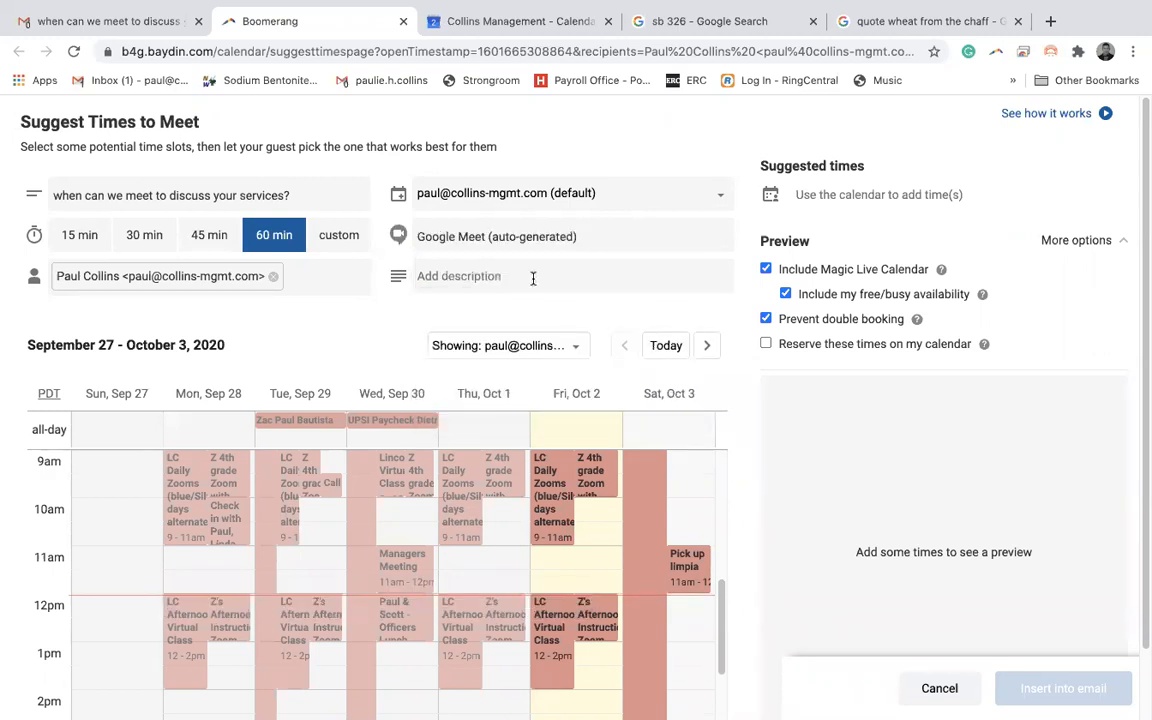
left_click(460, 276)
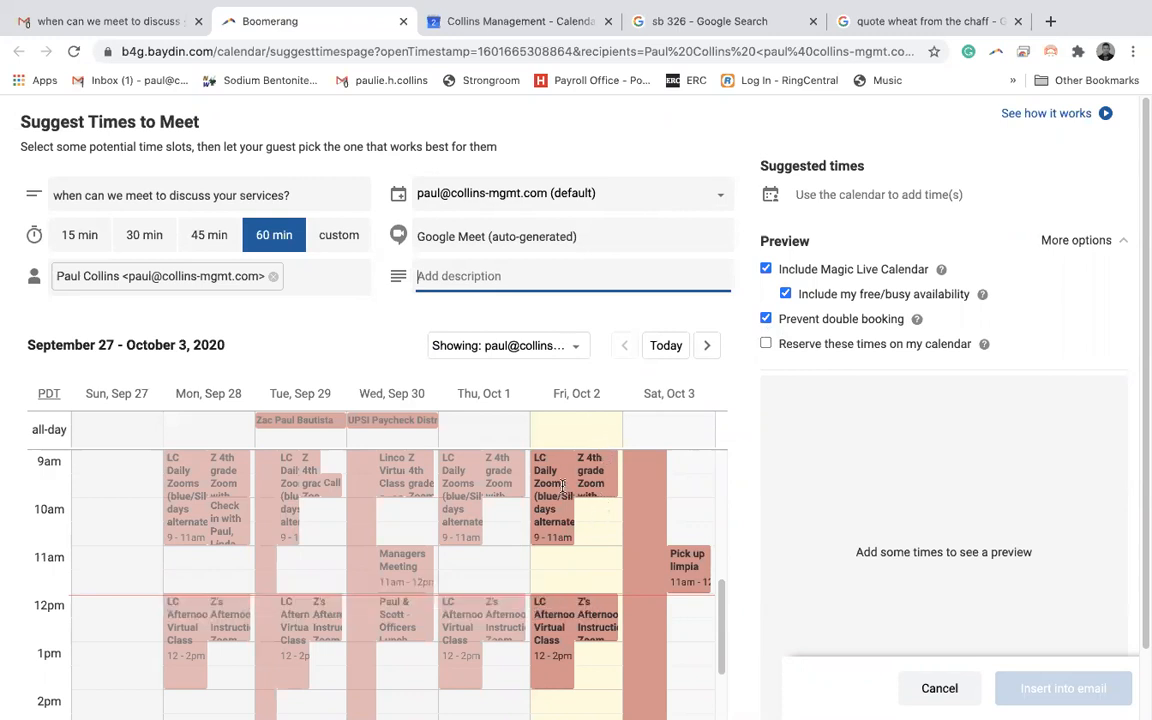
In the week of October 4–10, suggest Tuesday 11:15am–12:15pm, Thursday 11am–12pm and Friday 11:15am–12:15pm as meeting slots.
scroll(565, 488, "down", 1)
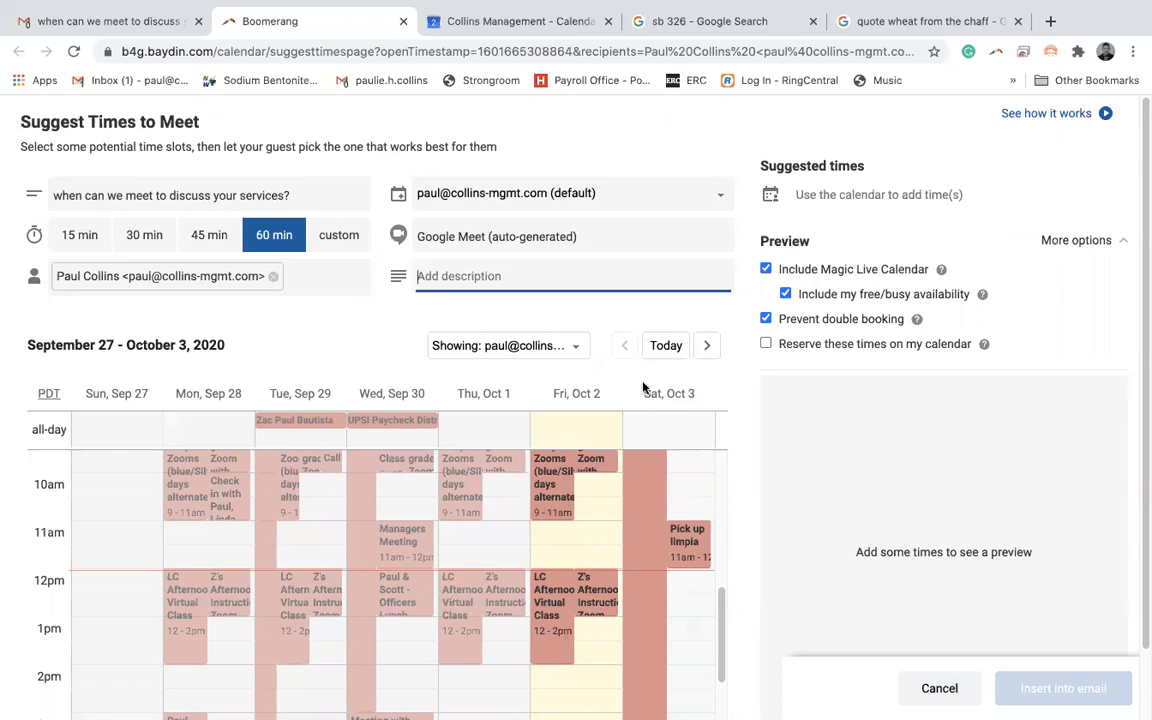
left_click(709, 348)
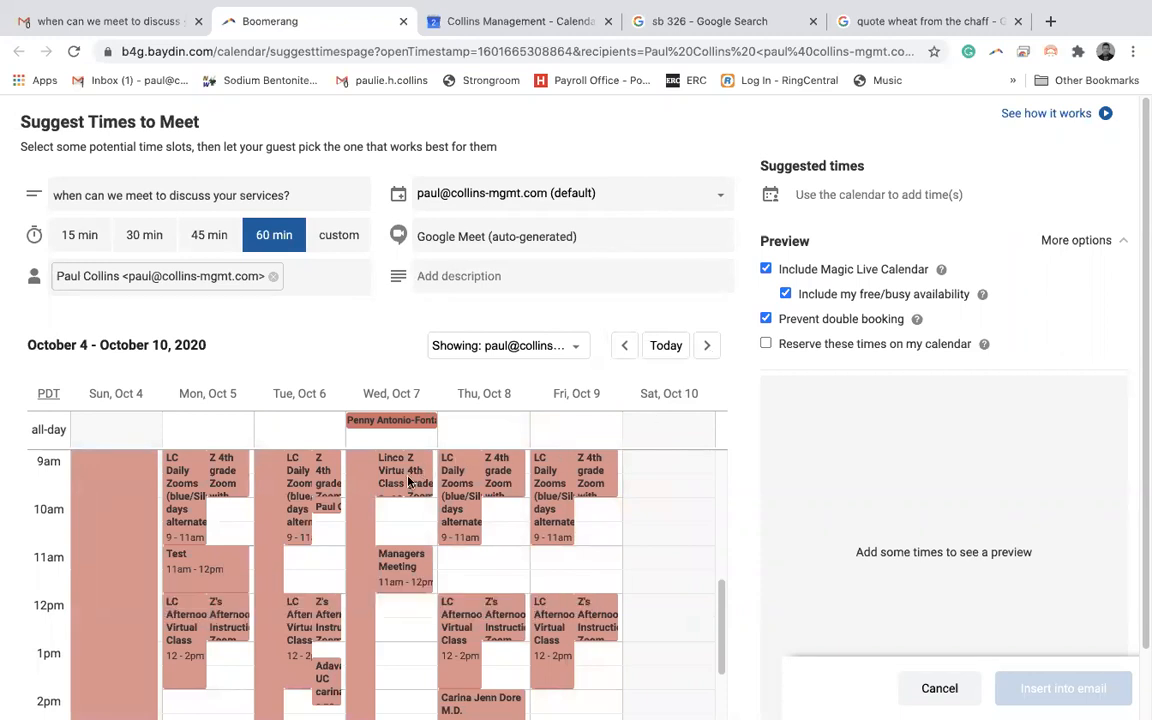
left_click(304, 588)
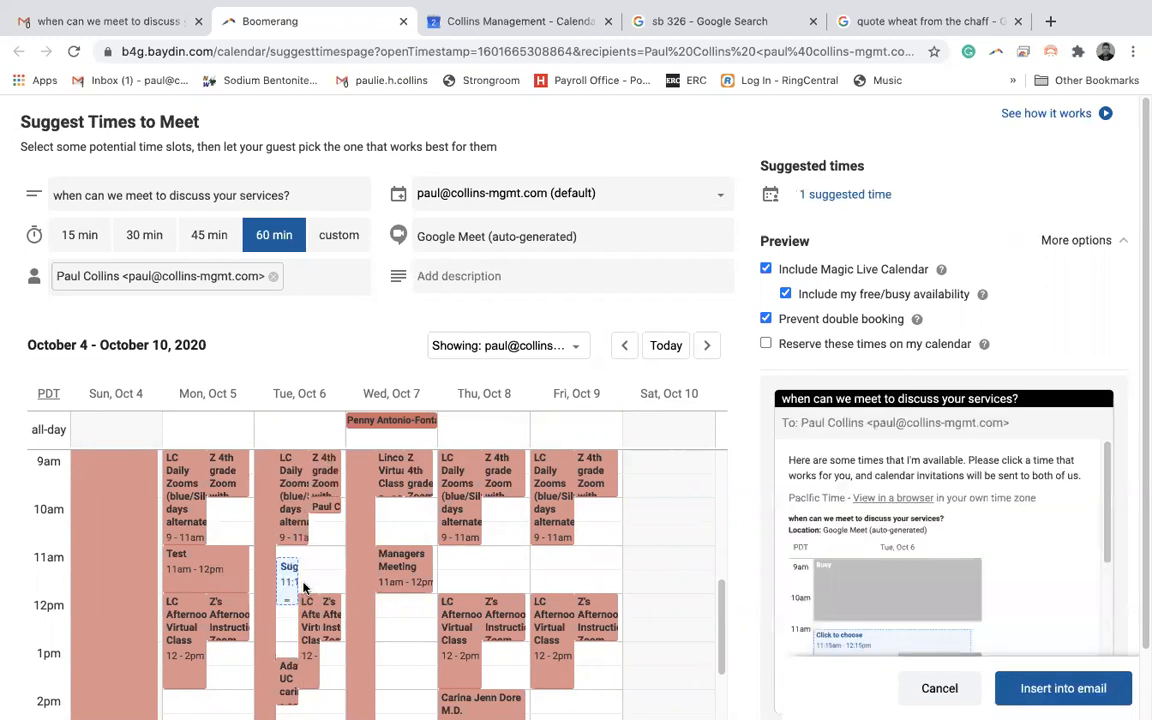
left_click(462, 586)
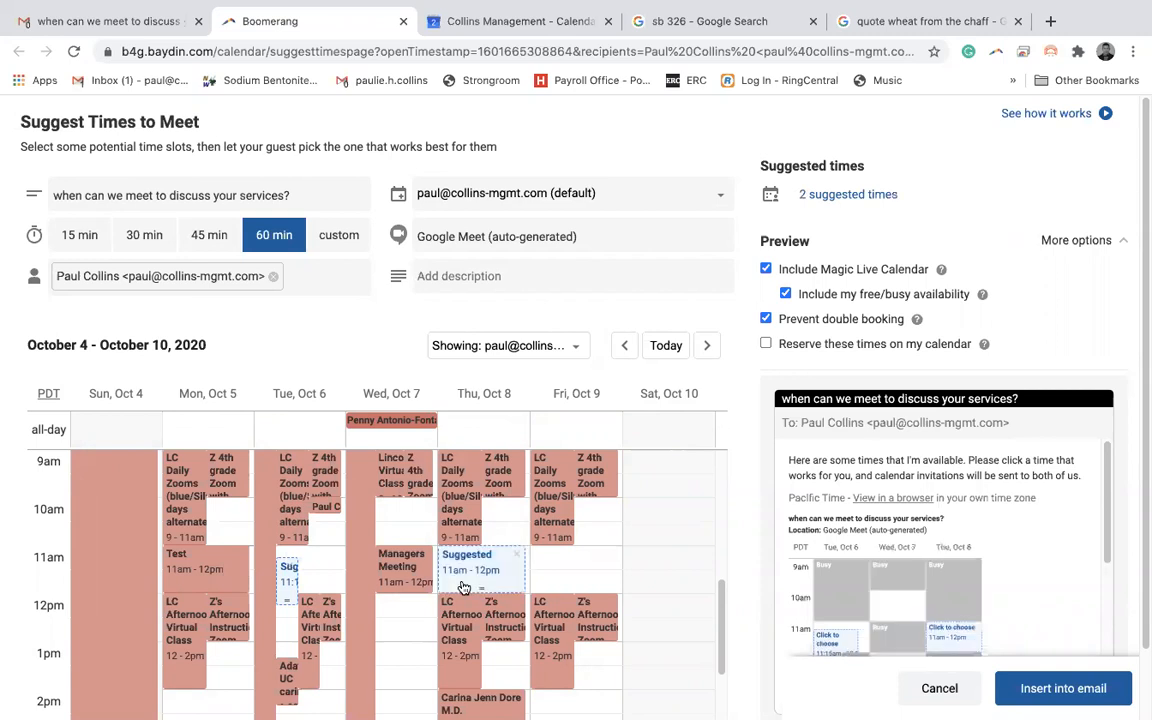
left_click(542, 586)
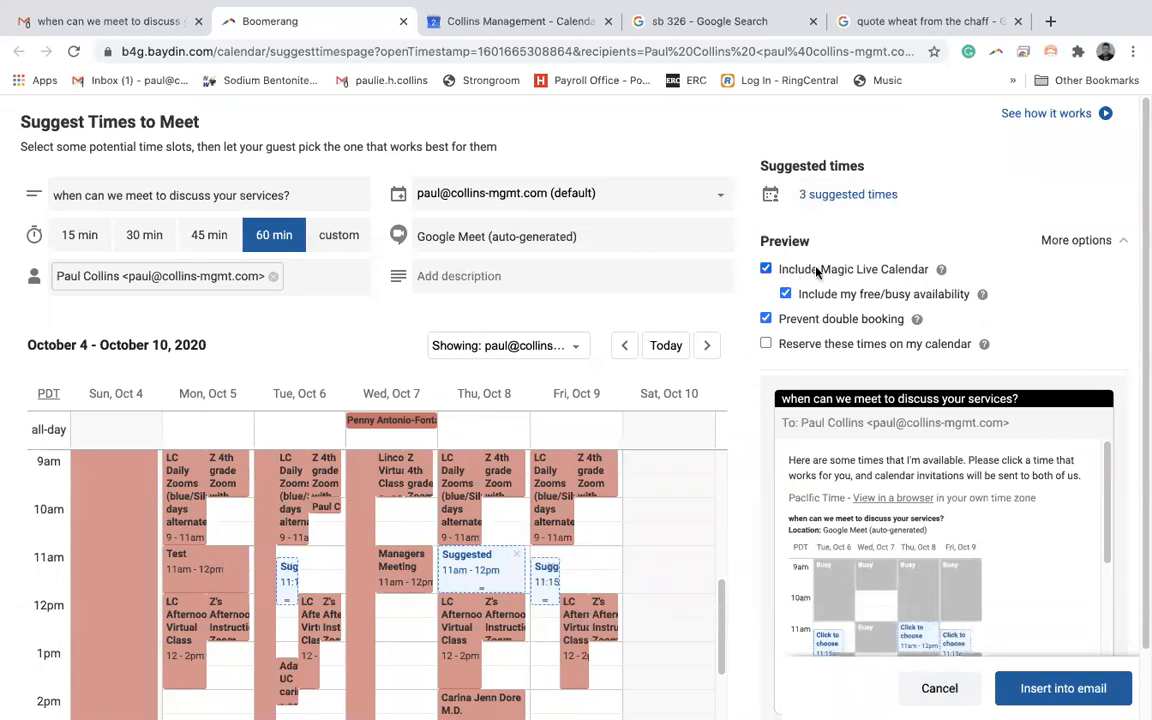
Read the help notes on the preview options and enable reserving the suggested times on the calendar.
mouse_move(940, 270)
mouse_move(981, 296)
mouse_move(913, 320)
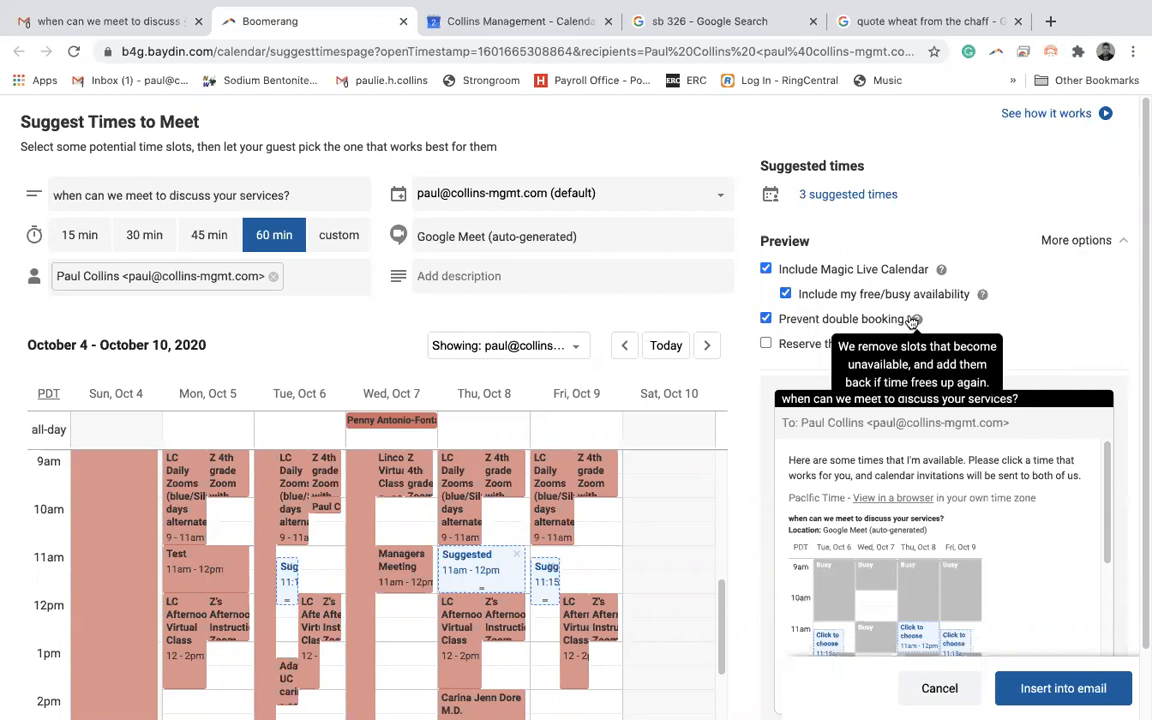
scroll(912, 322, "down", 1)
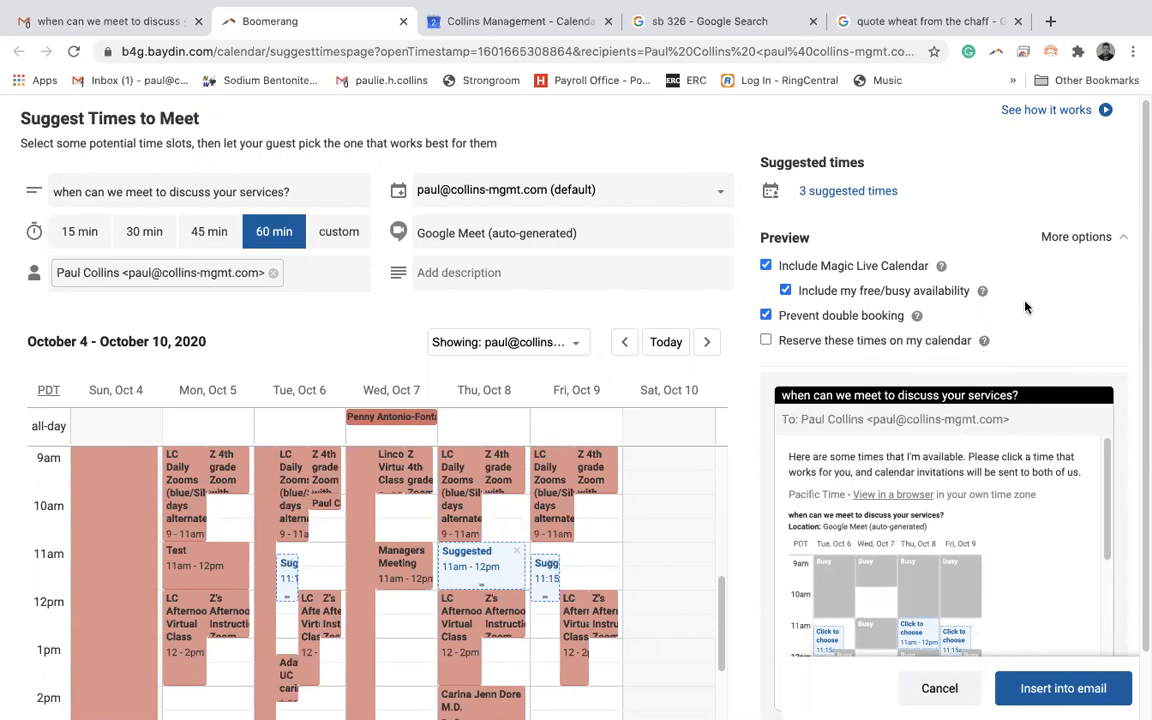
left_click(767, 342)
mouse_move(985, 342)
Insert the suggested meeting times into the email reply and review the inserted availability calendar.
scroll(1035, 350, "down", 1)
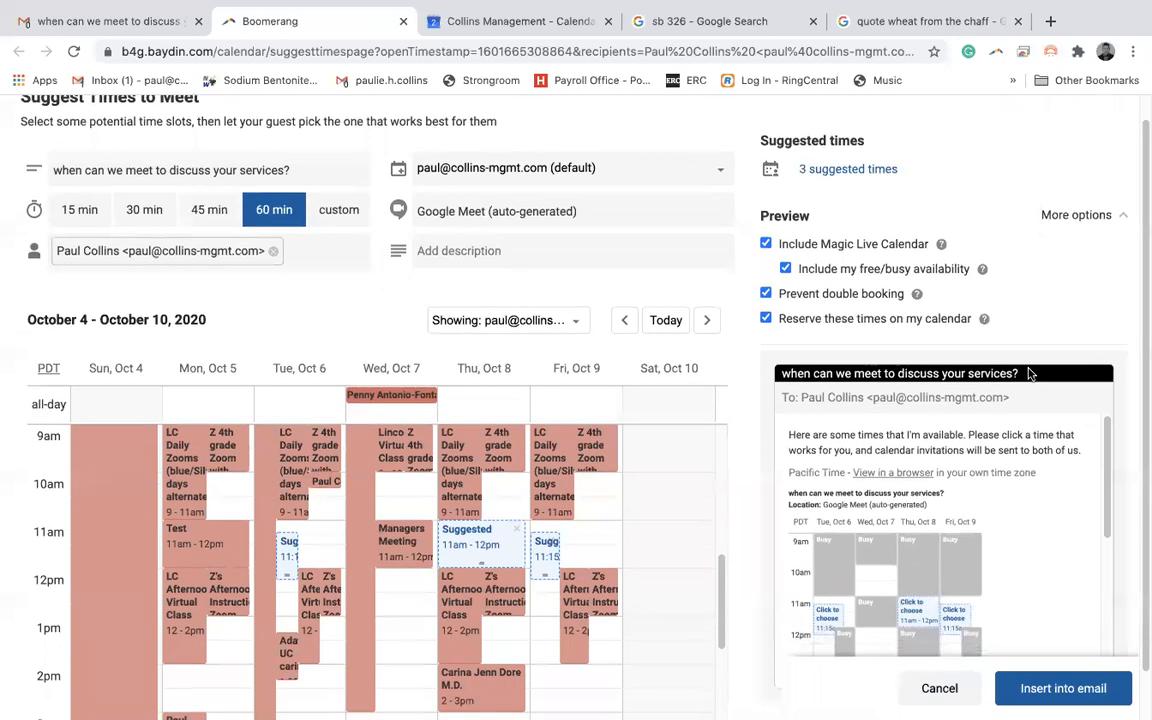
scroll(1030, 373, "down", 2)
scroll(923, 420, "down", 3)
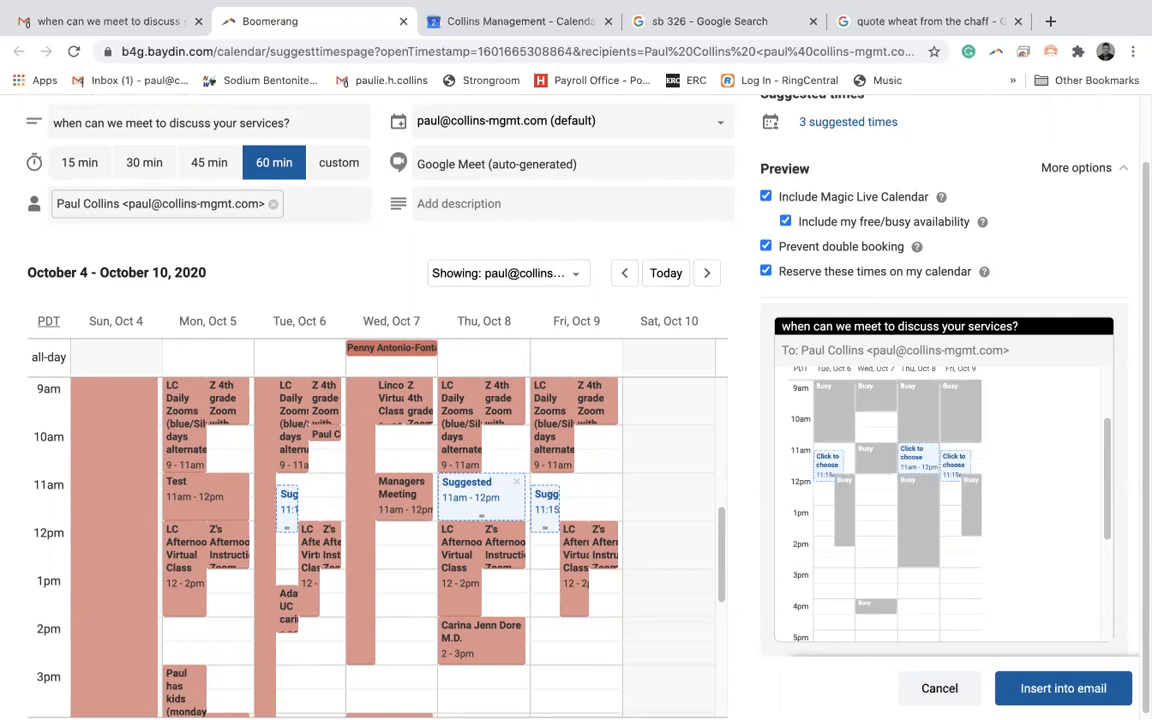
left_click(1063, 690)
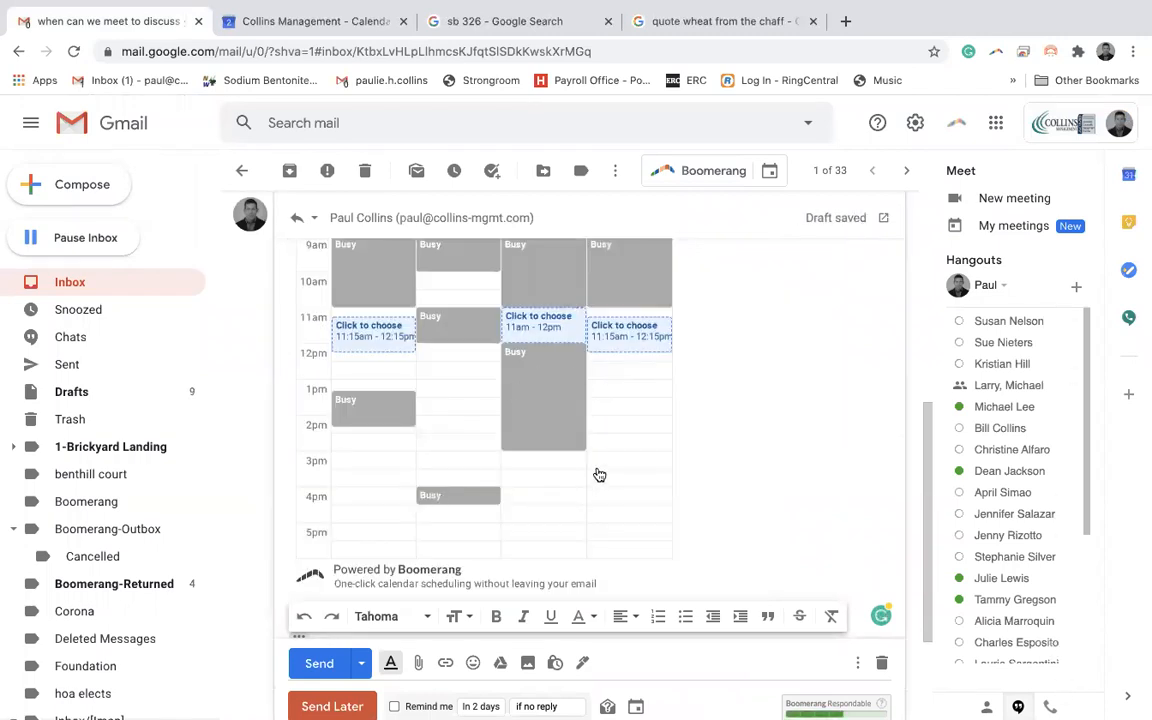
scroll(600, 472, "up", 3)
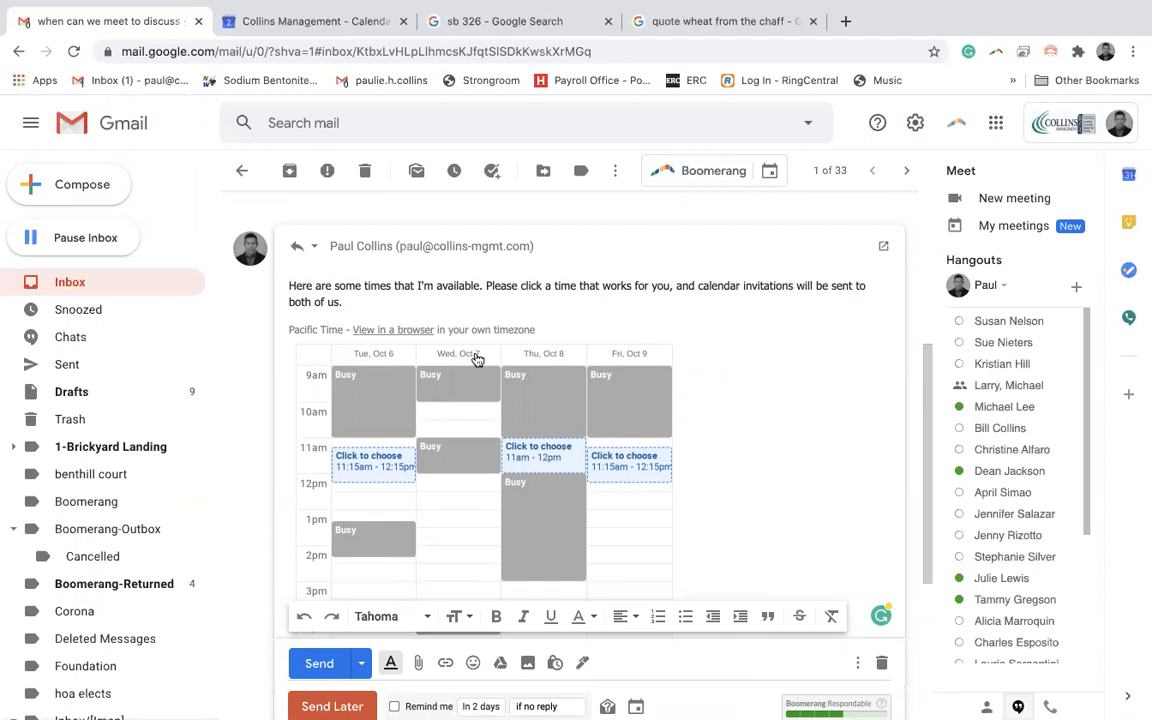
scroll(475, 358, "down", 1)
scroll(451, 331, "up", 3)
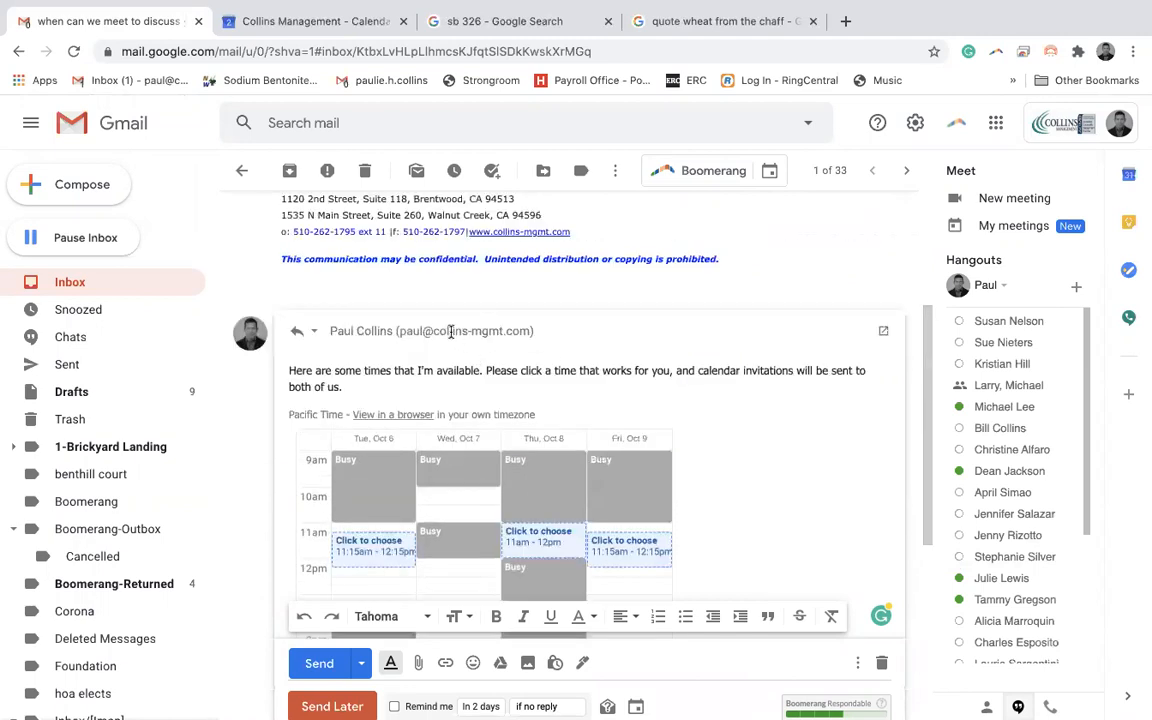
Send the reply with the suggested times and open the "when can we meet to discuss your services?" conversation from the inbox.
left_click(322, 665)
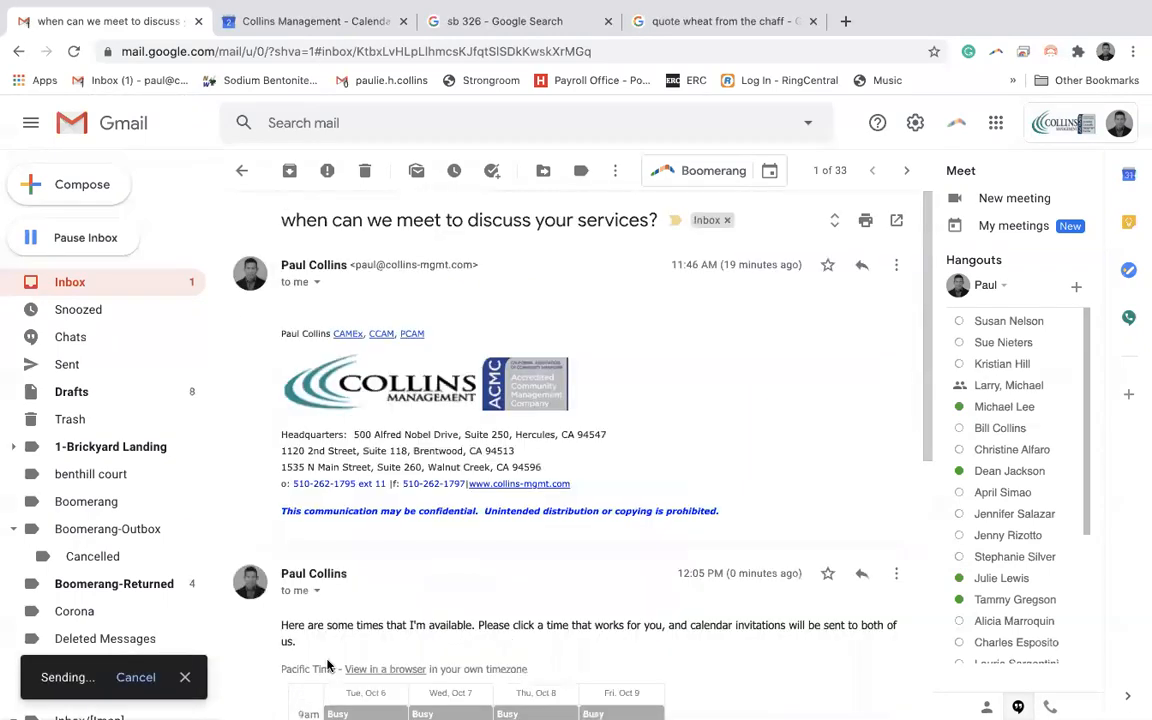
left_click(128, 289)
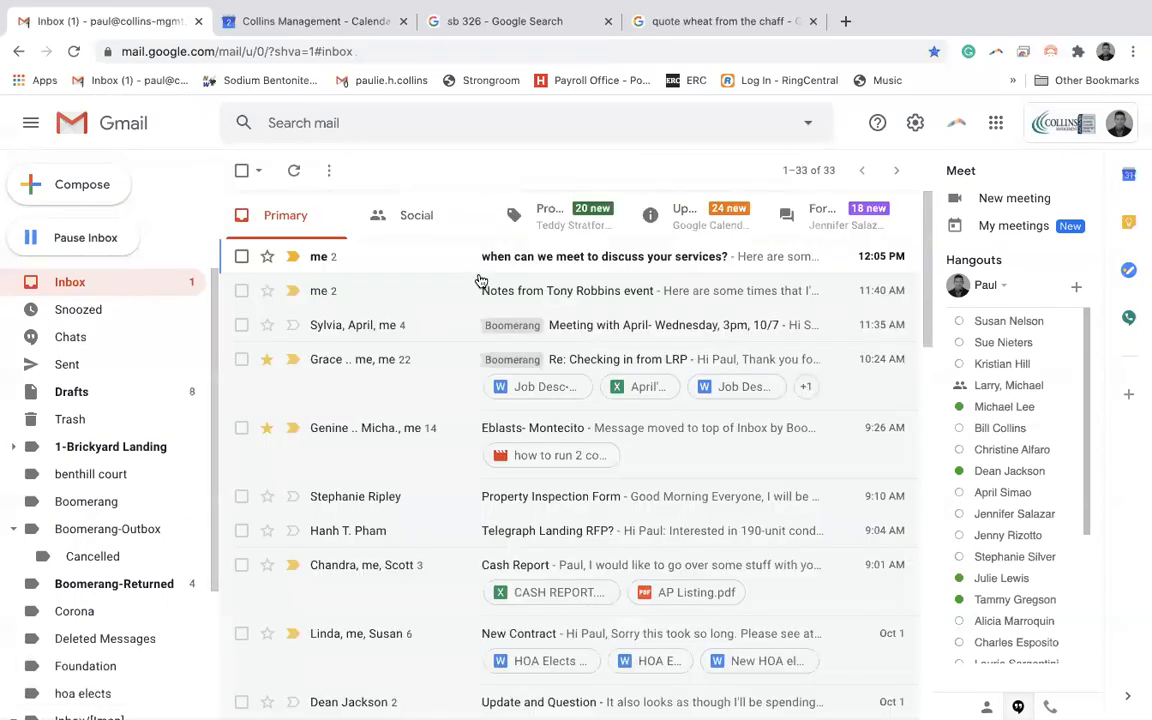
left_click(541, 262)
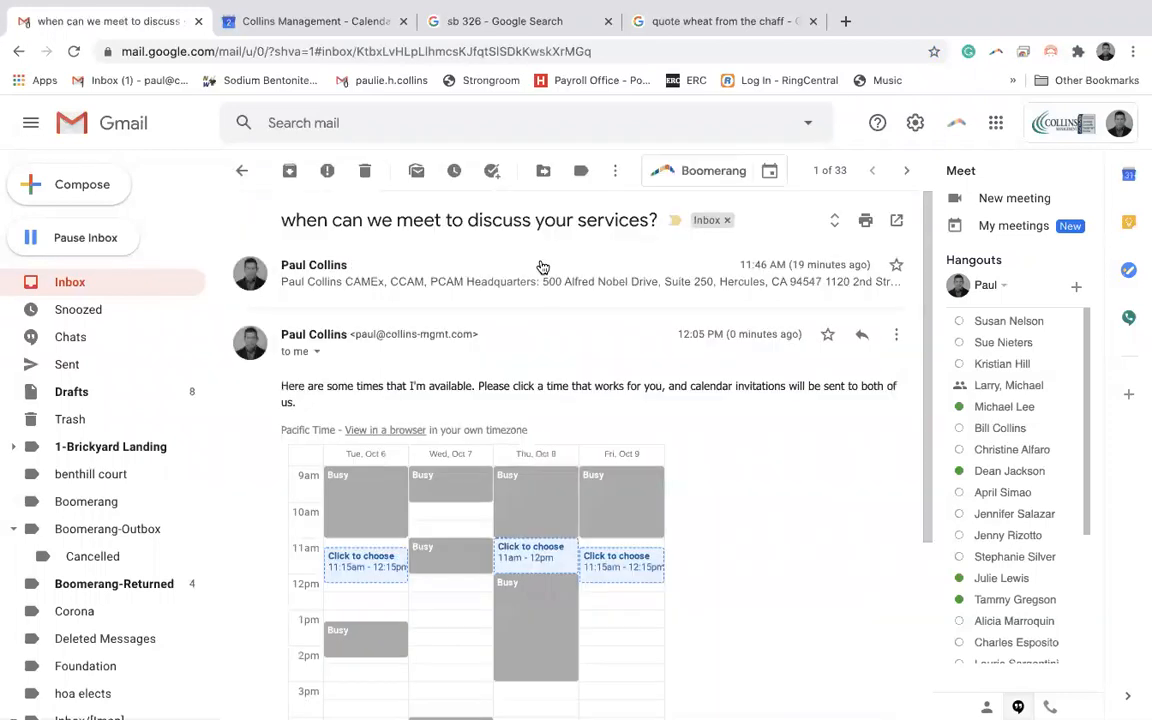
Choose the Thursday, October 8, 11am–12pm slot in the received email and confirm the meeting with the note "this tie works great".
left_click(530, 557)
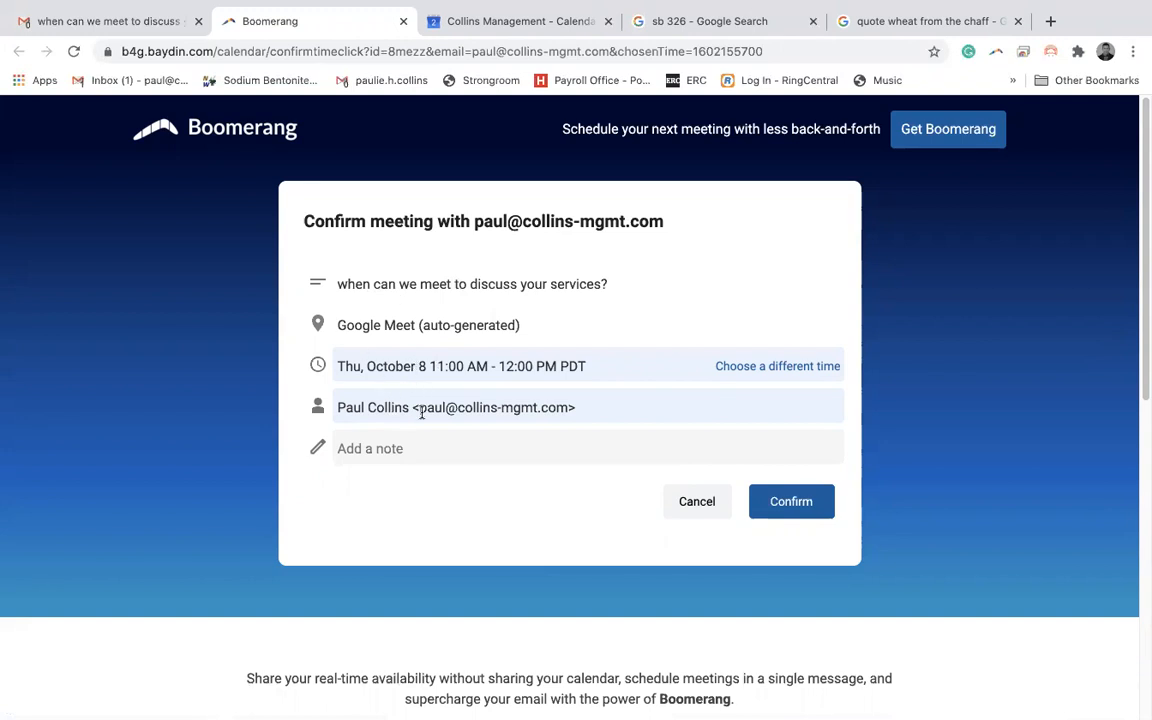
left_click(428, 446)
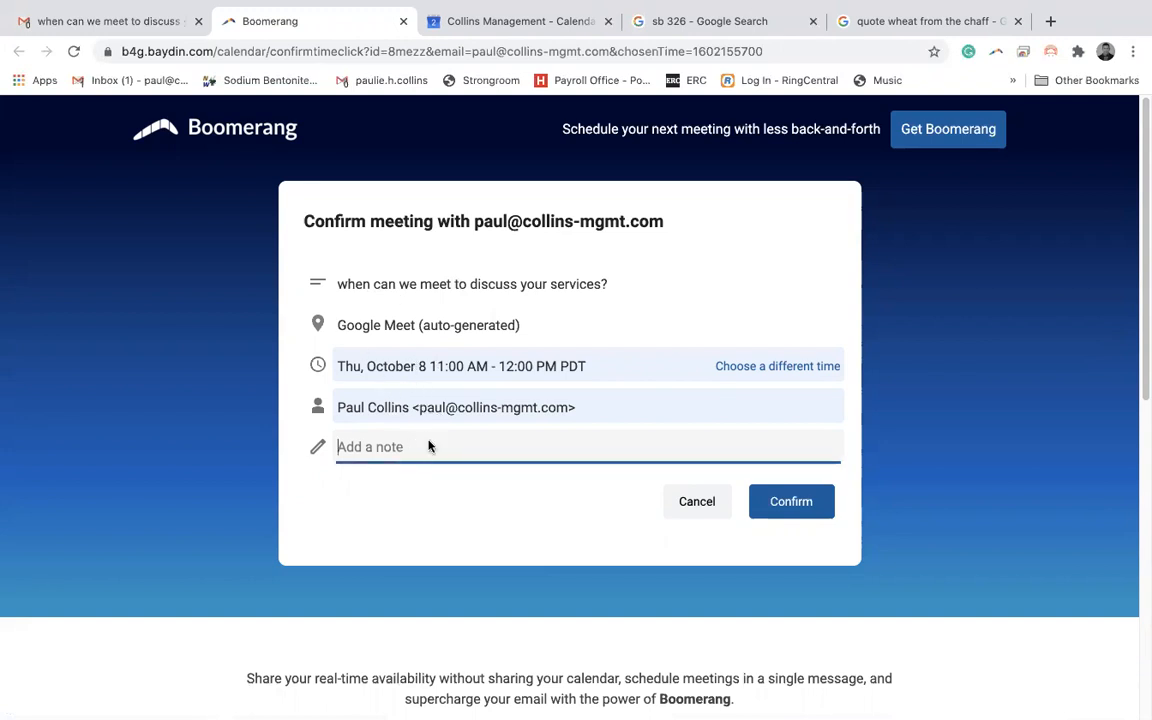
type("this tie works great")
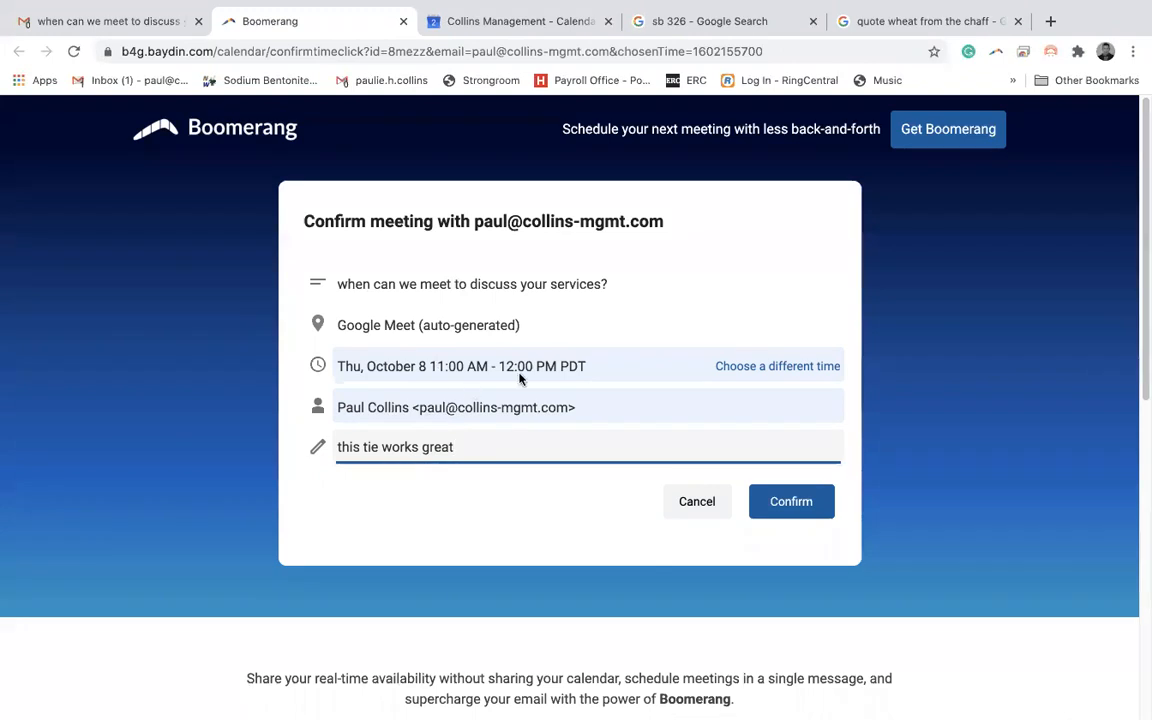
left_click(787, 500)
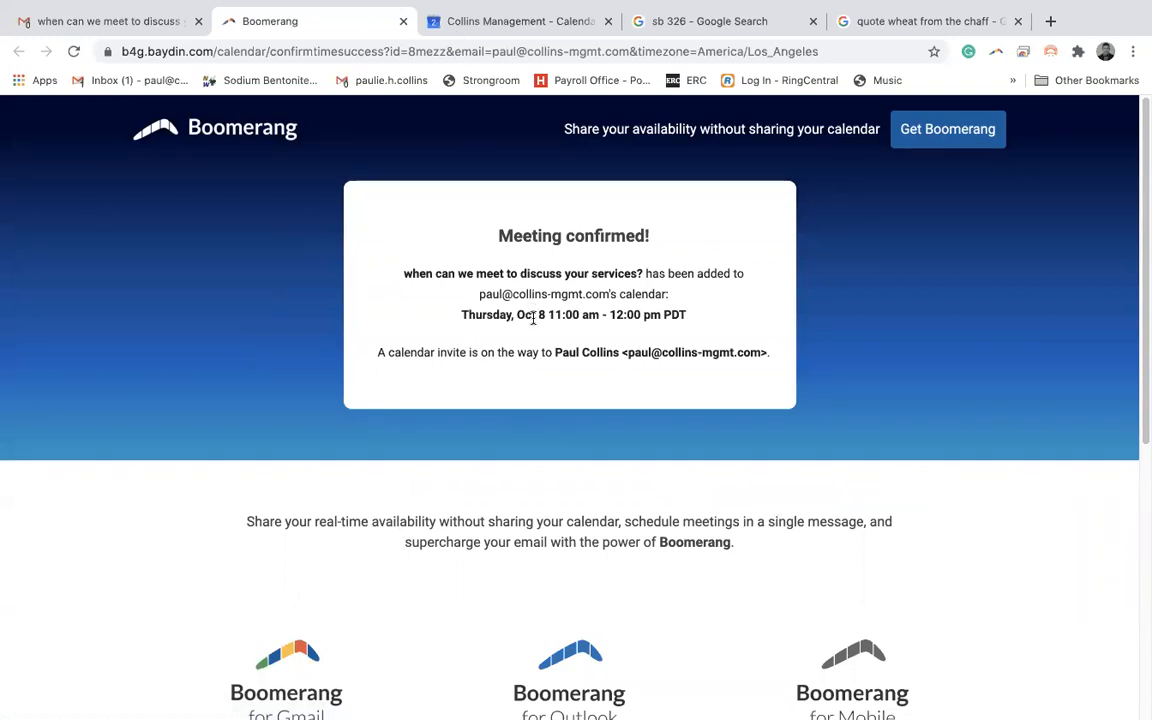
Switch to Google Calendar and look through October 8, 2020 for the meeting booked at 11am.
left_click(497, 21)
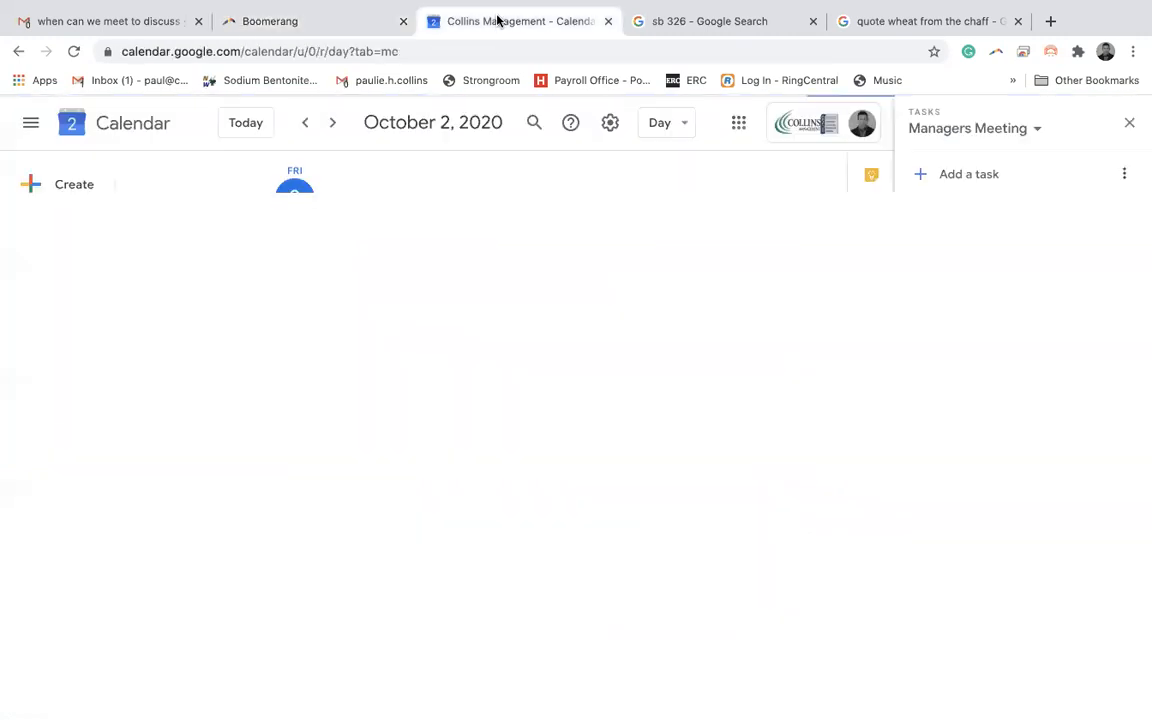
left_click(332, 123)
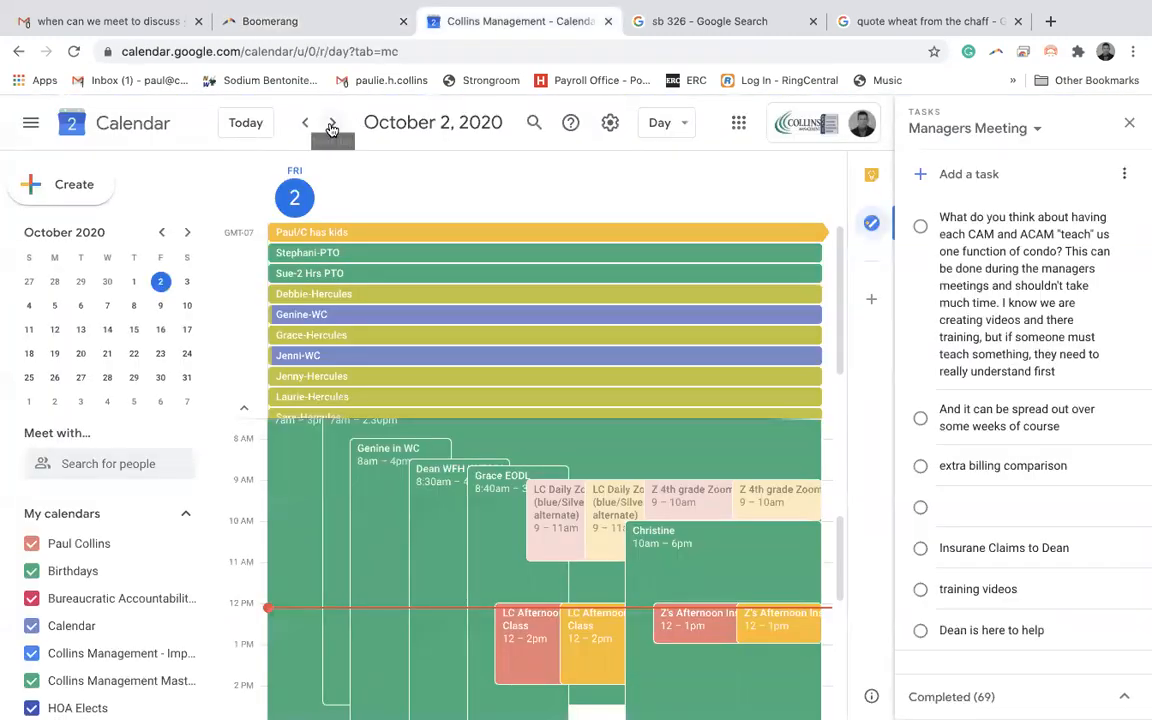
left_click(332, 123)
left_click(332, 123)
left_click(332, 123)
left_click(332, 123)
left_click(332, 123)
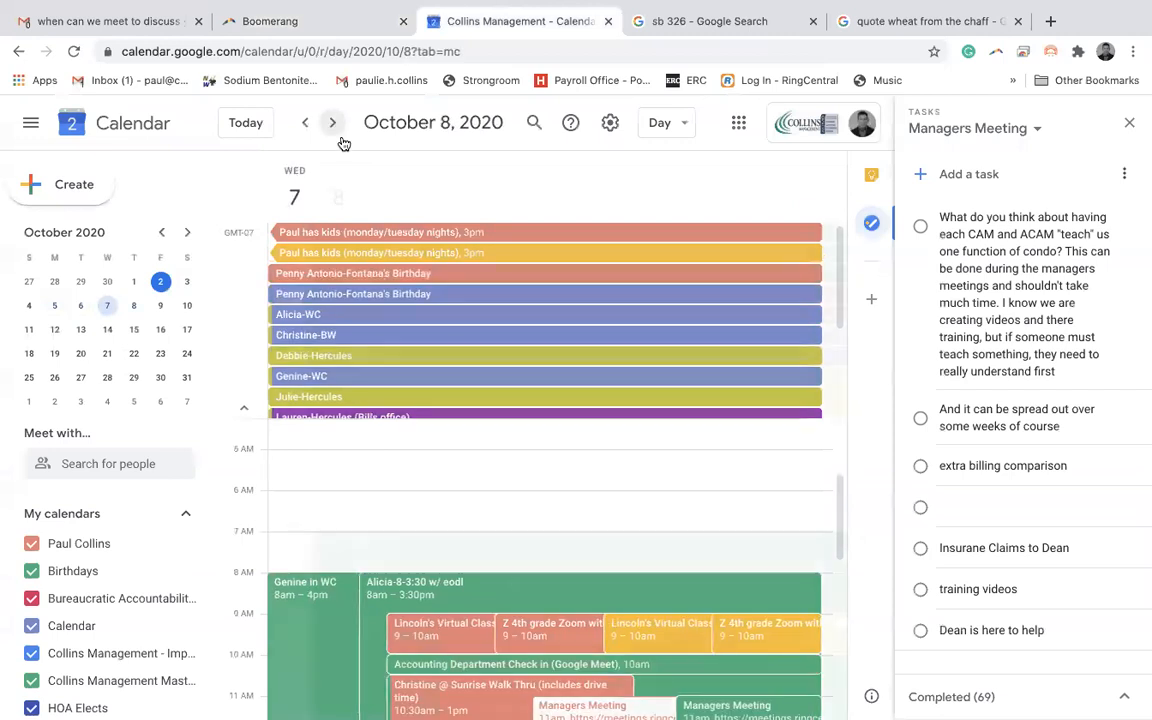
scroll(470, 300, "down", 5)
scroll(632, 478, "down", 5)
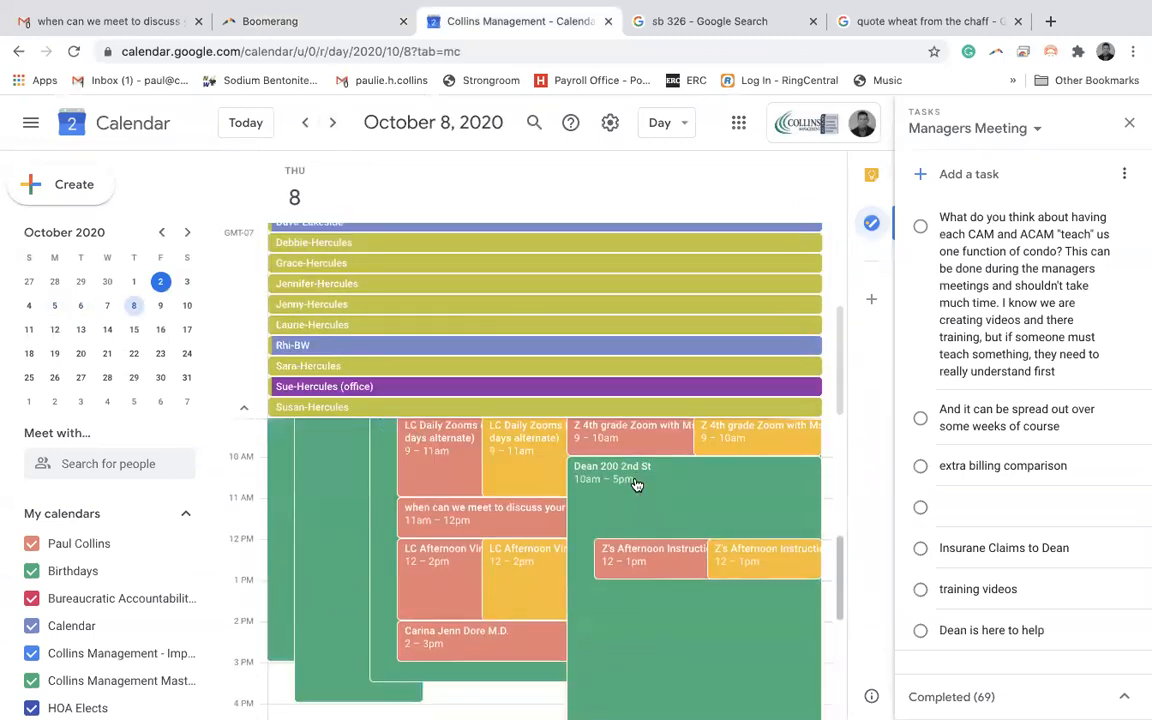
Review the booked 11am meeting's details and editing options without changing anything, and return to the Gmail inbox.
left_click(499, 518)
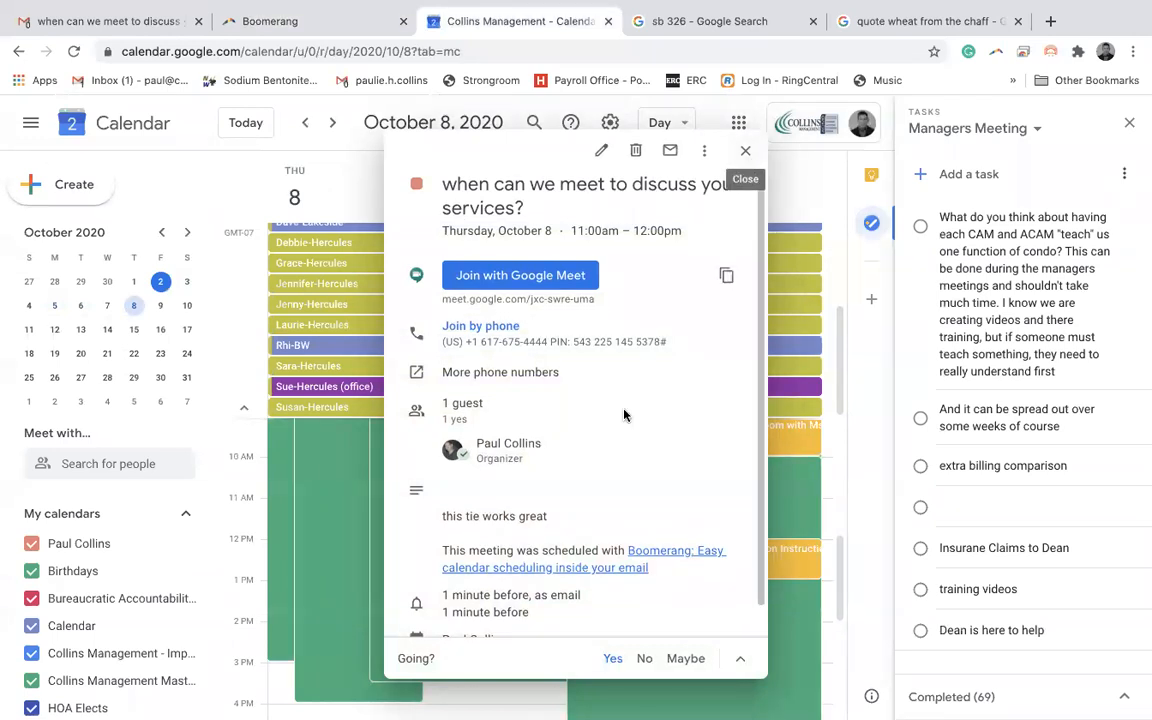
left_click(602, 155)
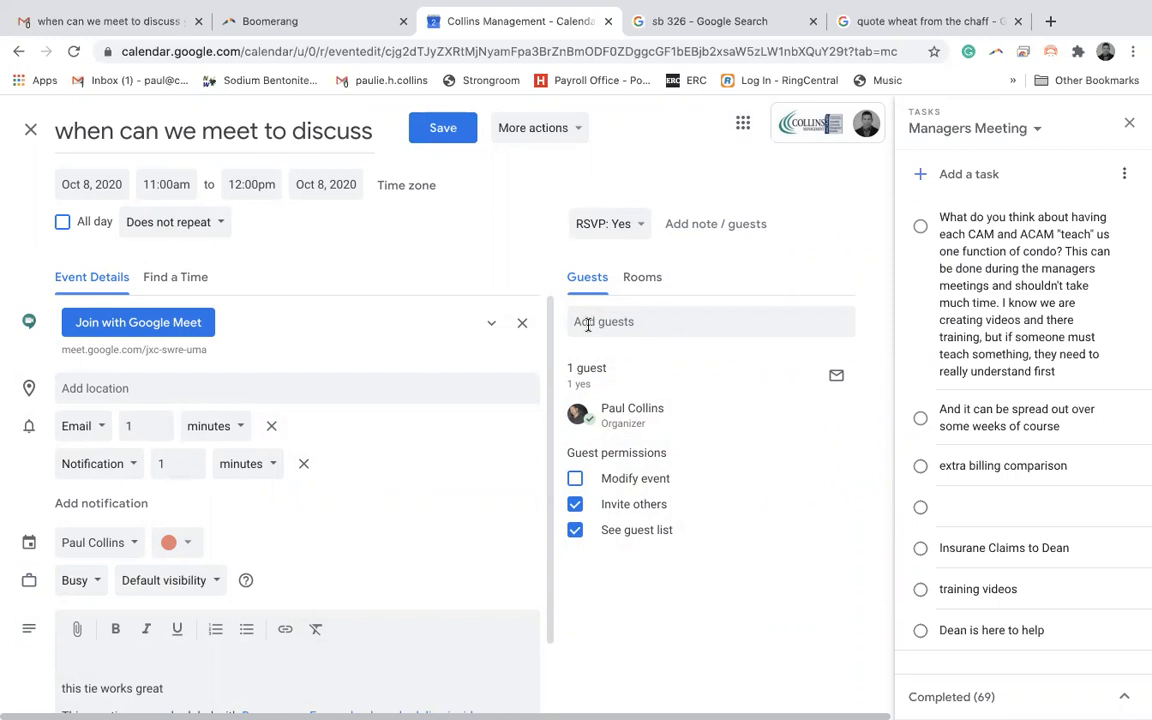
left_click(31, 133)
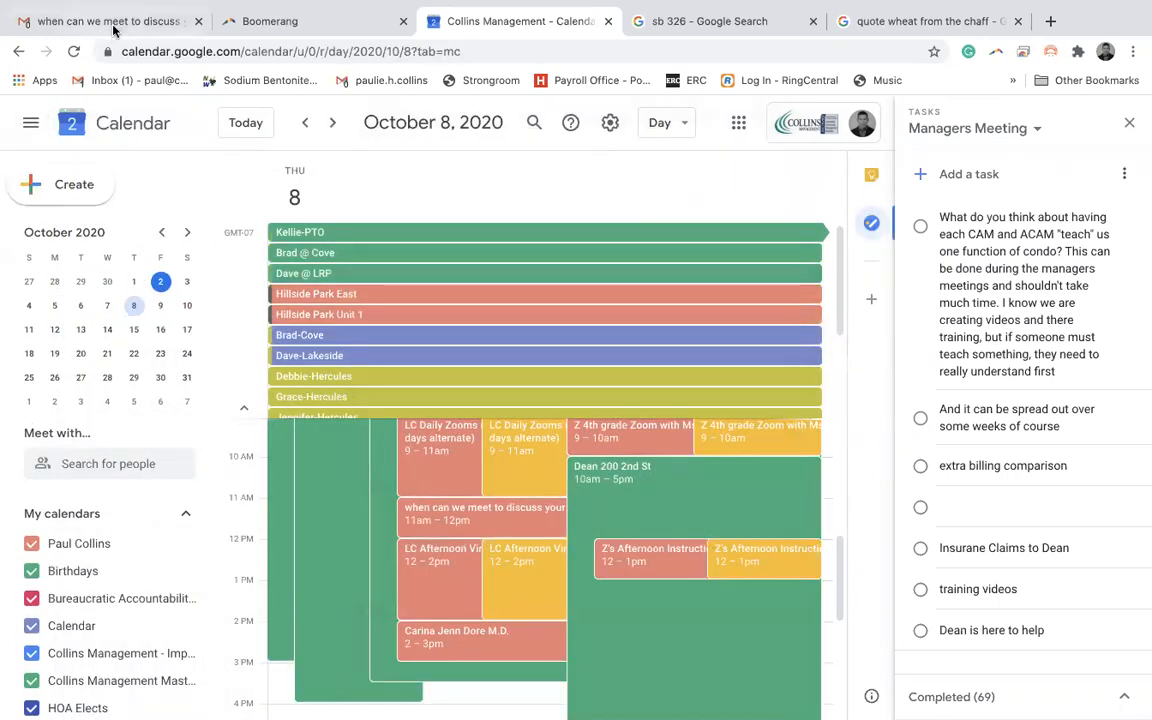
left_click(119, 25)
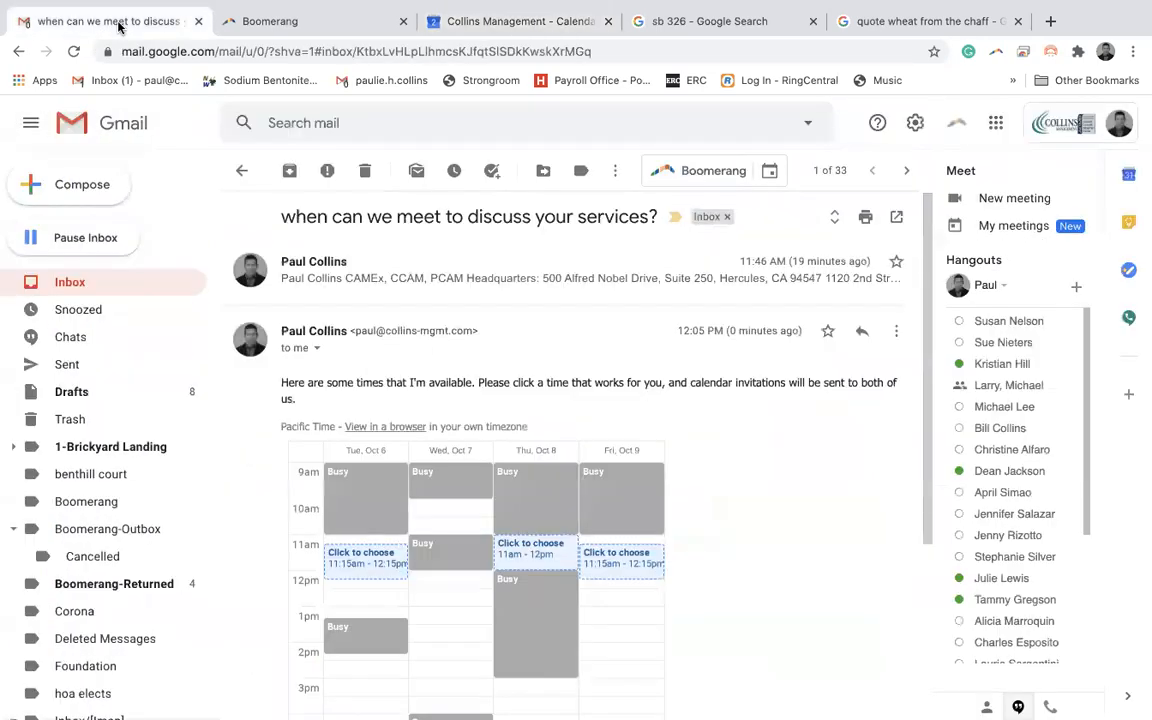
left_click(72, 285)
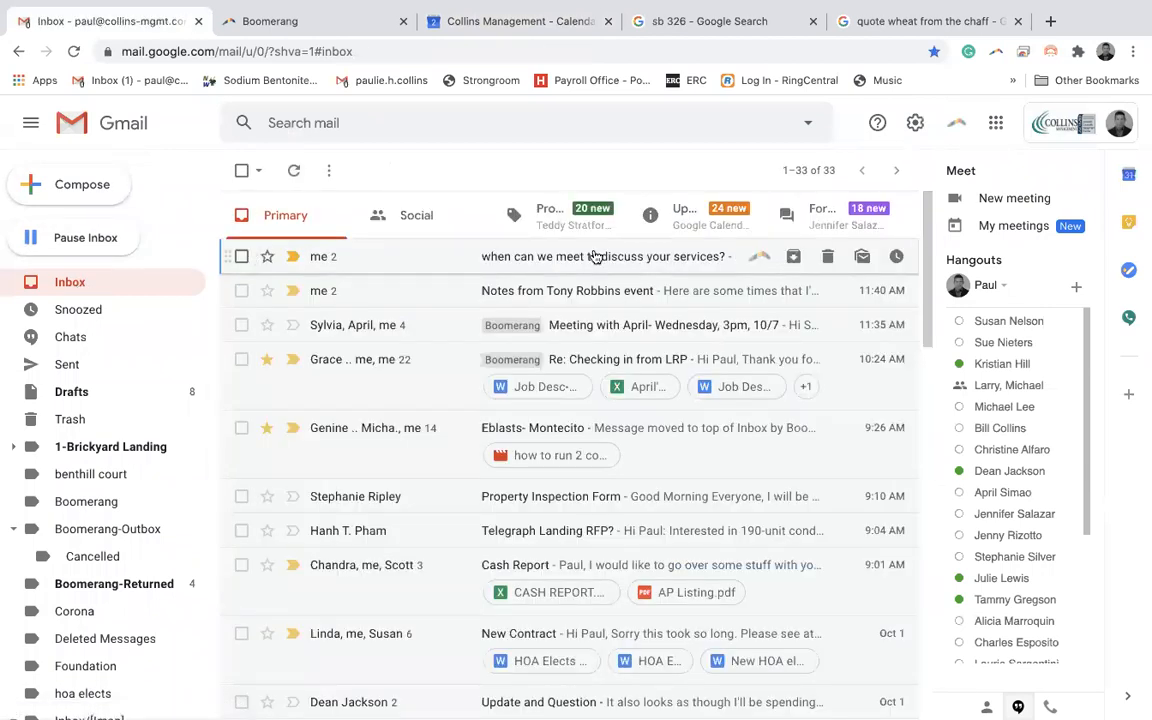